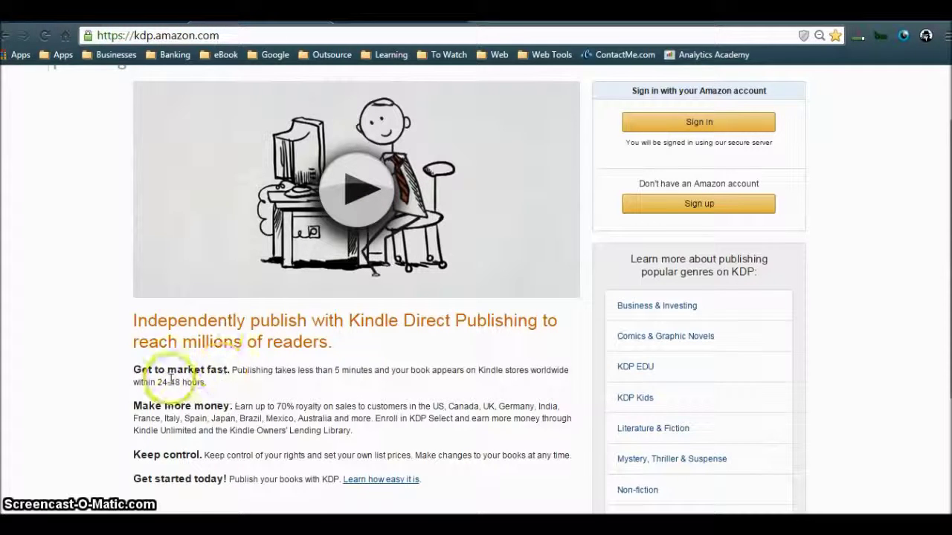
# Step: Sign in to KDP as a returning customer with the account email and password
pyautogui.click(104, 36)
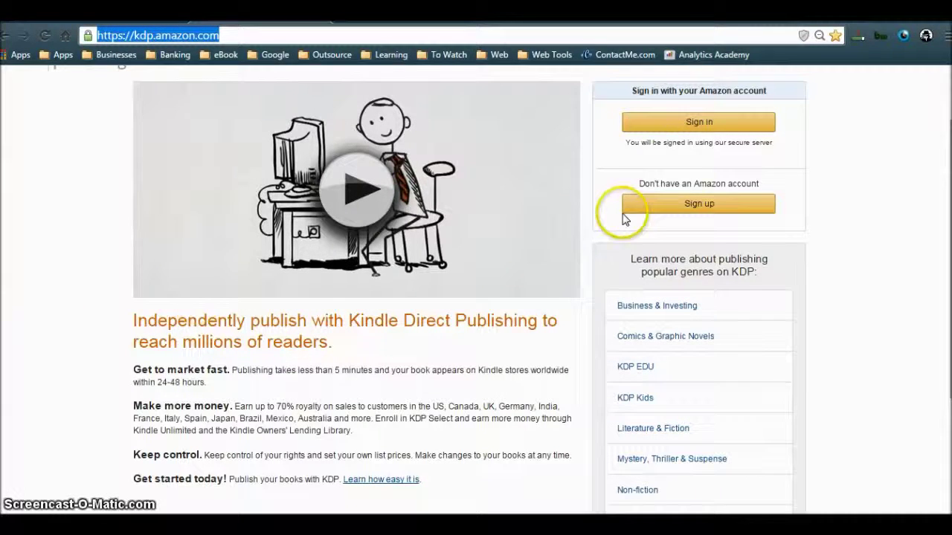
pyautogui.click(716, 128)
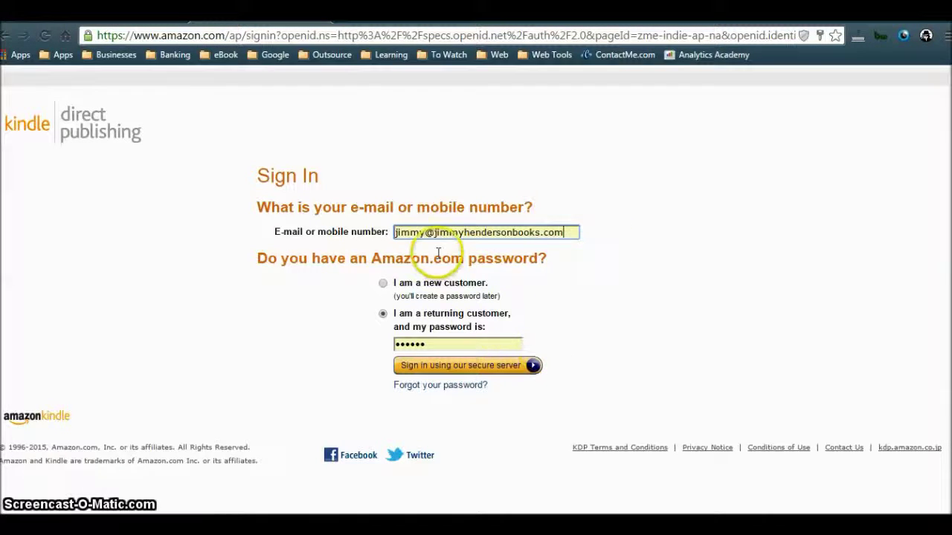
pyautogui.click(476, 365)
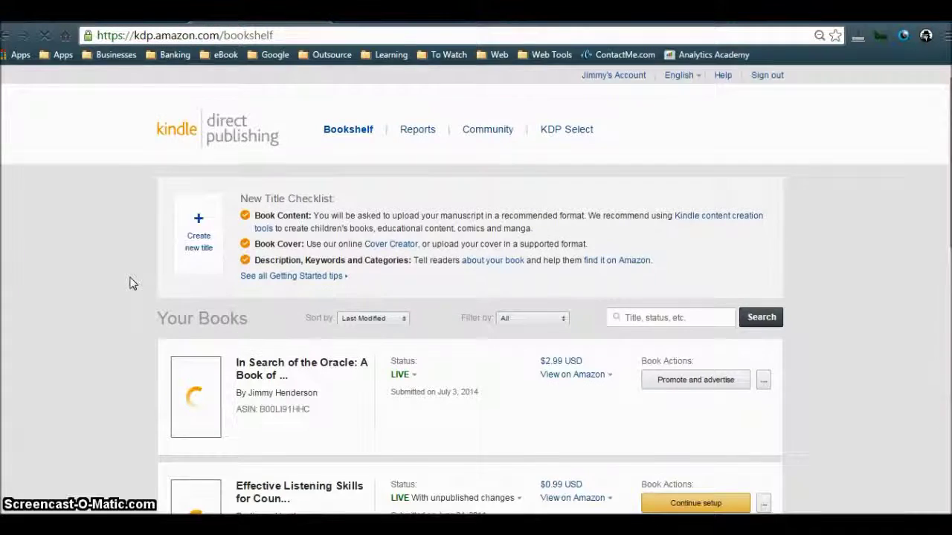
# Step: Read the LIVE status explanation for the first book on the Bookshelf, then close it
pyautogui.scroll(-1, 130, 283)
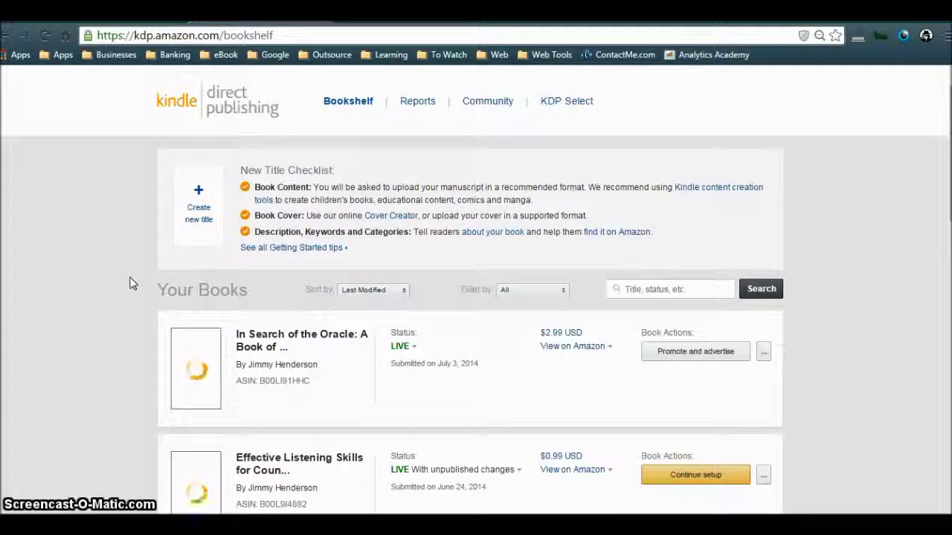
pyautogui.click(145, 297)
pyautogui.click(415, 347)
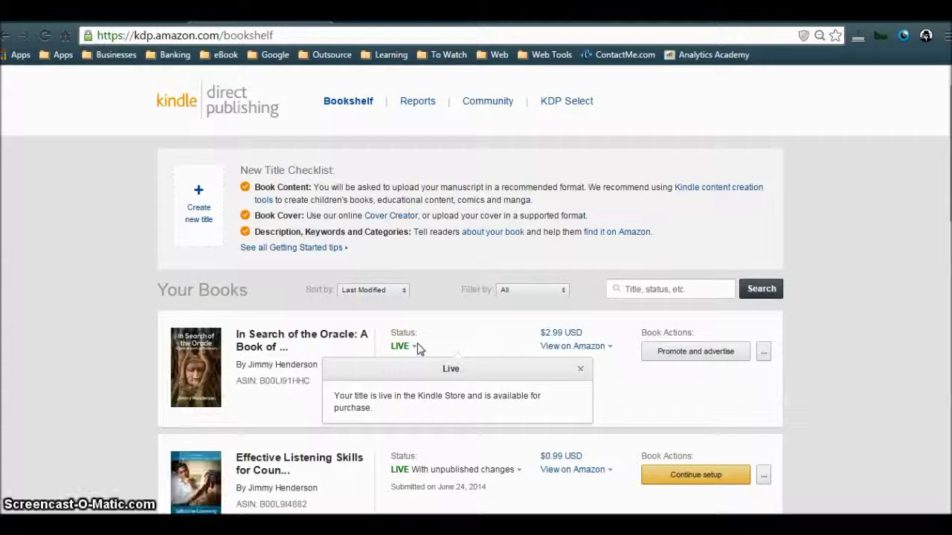
pyautogui.click(137, 344)
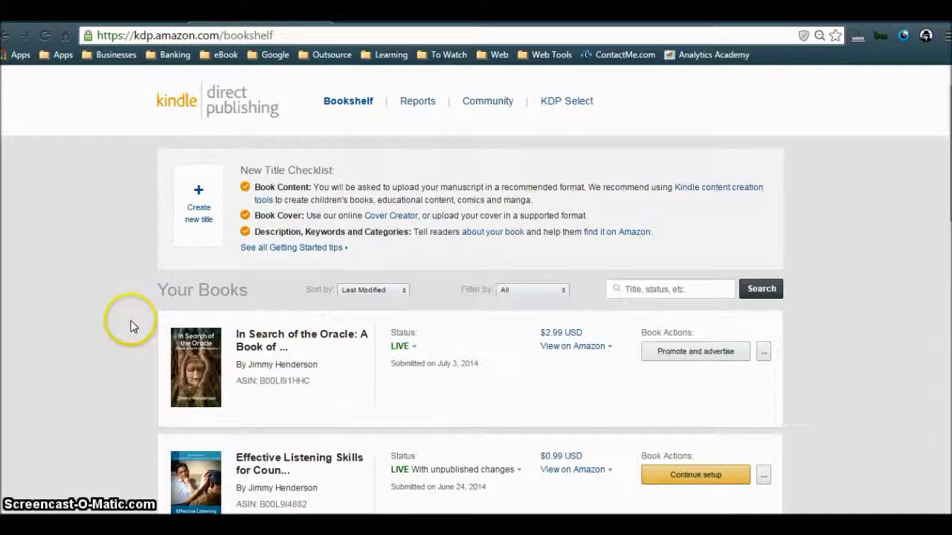
# Step: Scroll through the list of titles and back up, then go to Reports
pyautogui.scroll(-1, 130, 325)
pyautogui.scroll(-5, 130, 326)
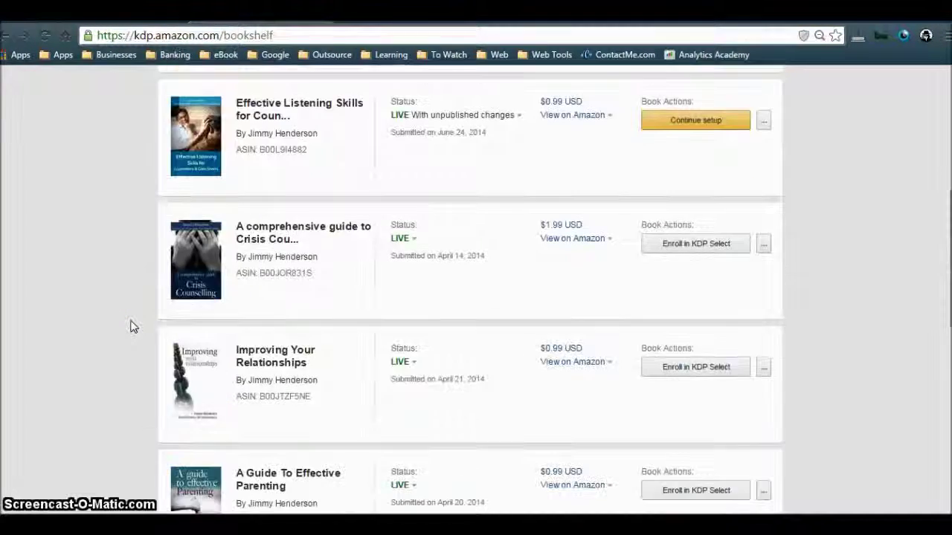
pyautogui.scroll(-7, 130, 325)
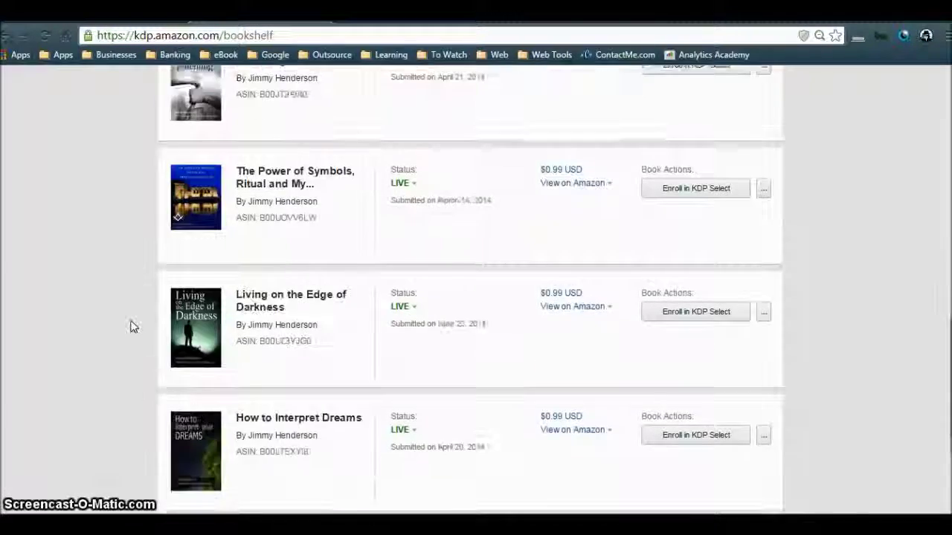
pyautogui.scroll(5, 130, 326)
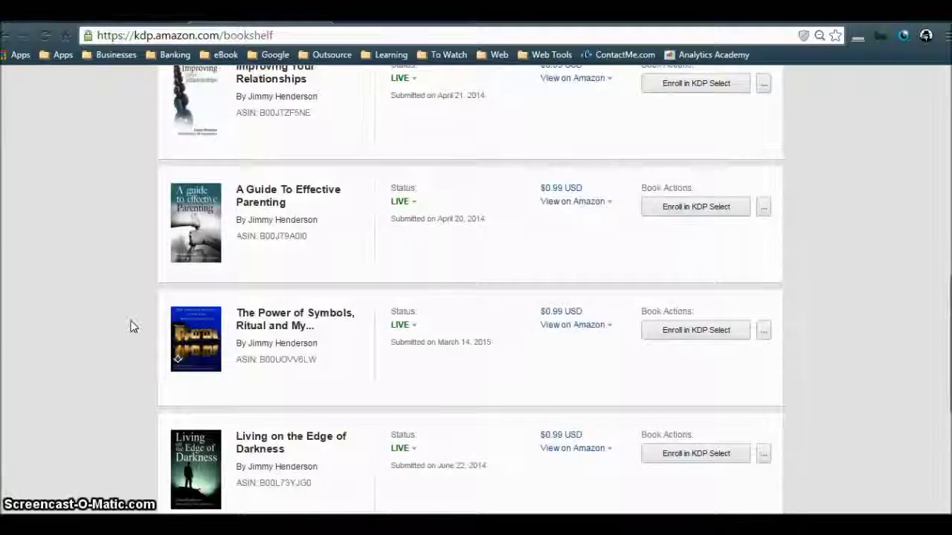
pyautogui.scroll(7, 130, 326)
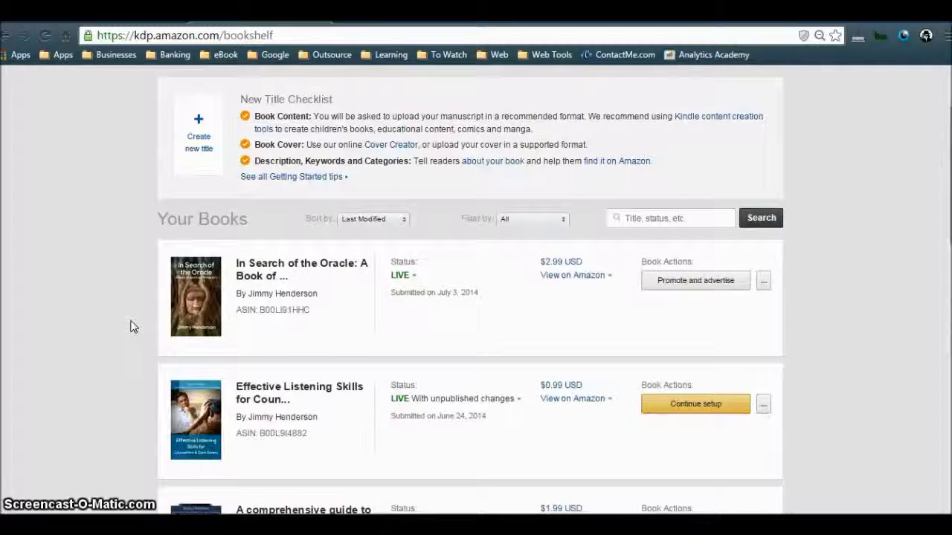
pyautogui.scroll(2, 130, 326)
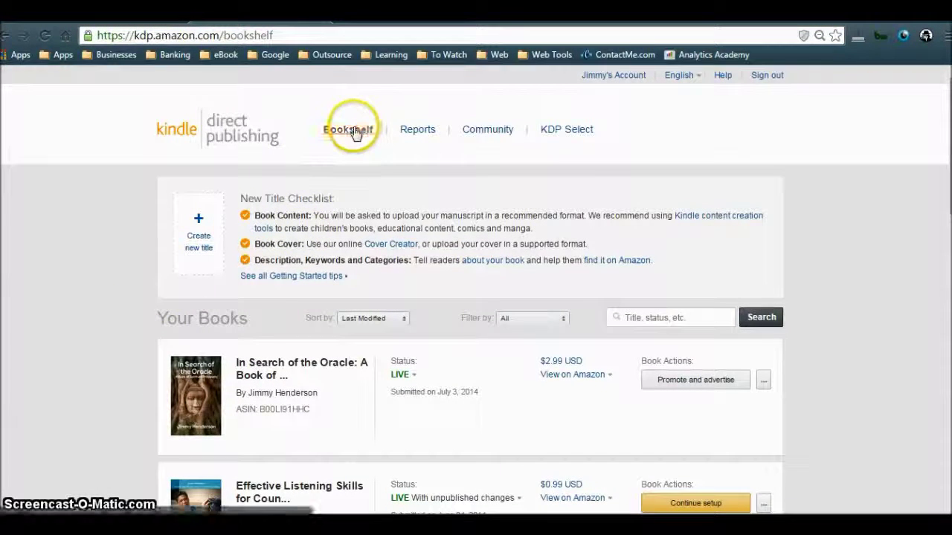
pyautogui.click(415, 133)
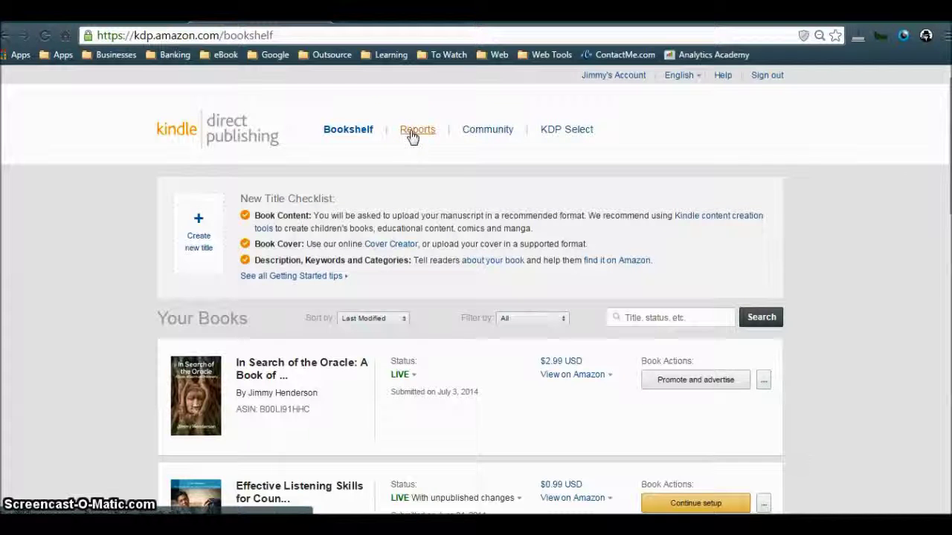
pyautogui.click(414, 133)
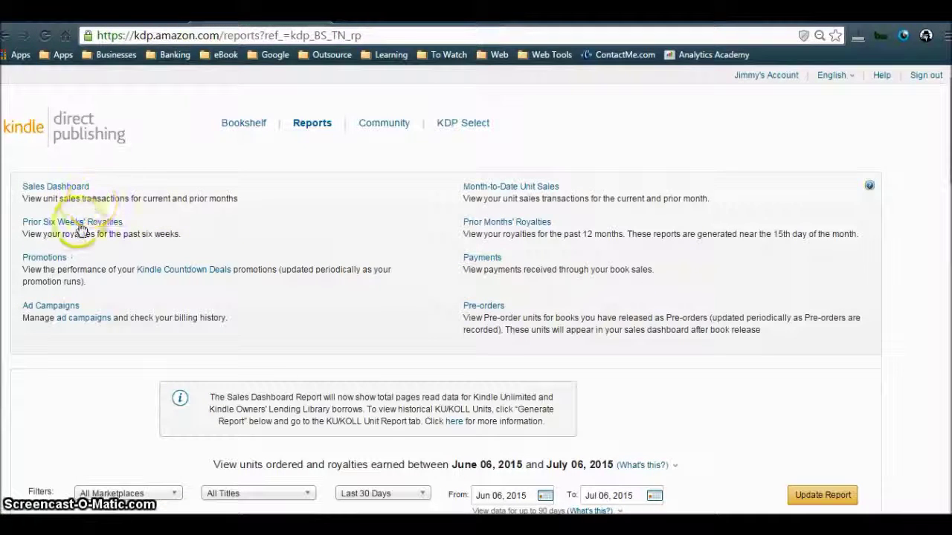
# Step: Look over the Reports page links: Sales Dashboard, royalties, Promotions, Payments and Pre-orders
pyautogui.scroll(-1, 67, 238)
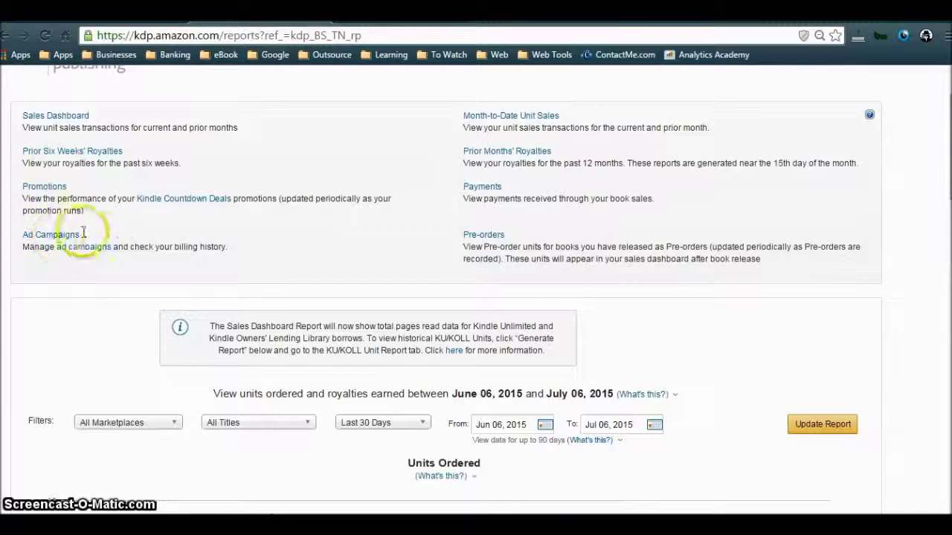
pyautogui.scroll(1, 206, 246)
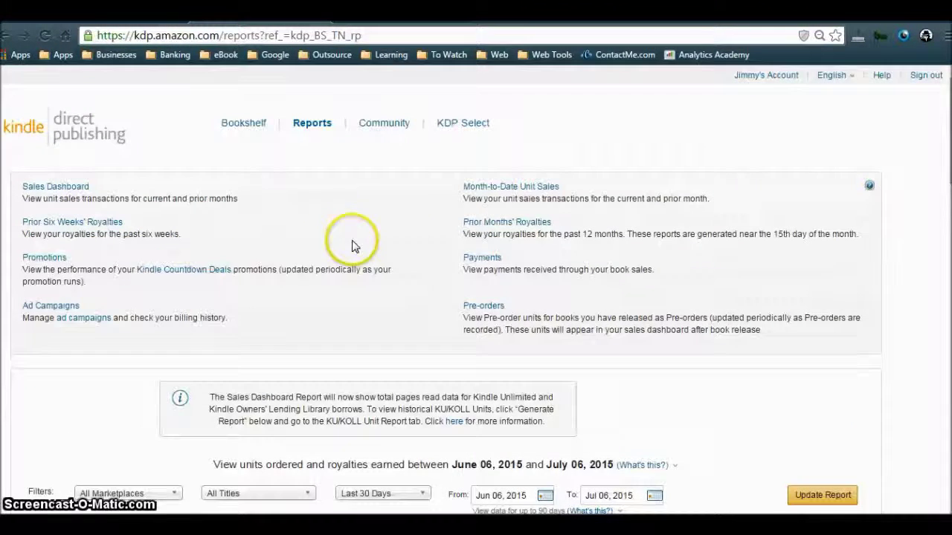
pyautogui.click(394, 267)
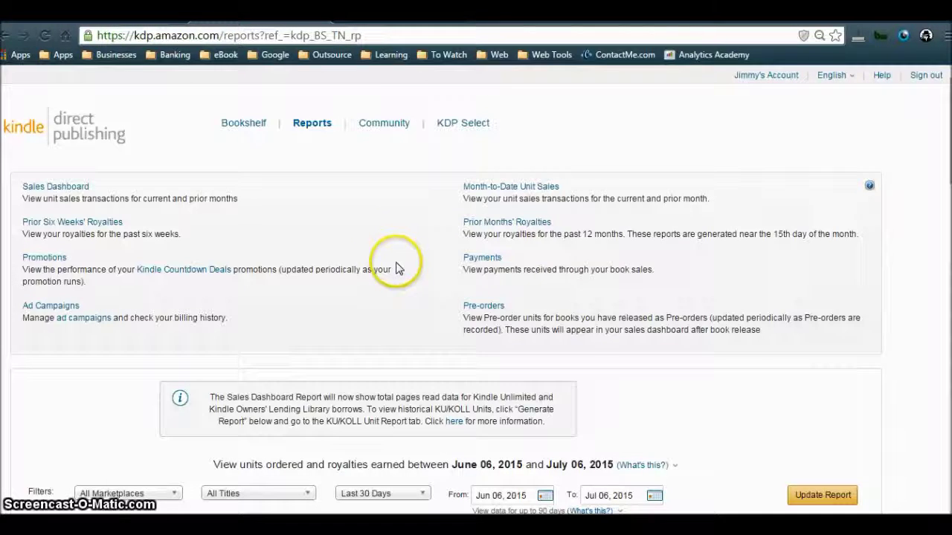
pyautogui.click(531, 254)
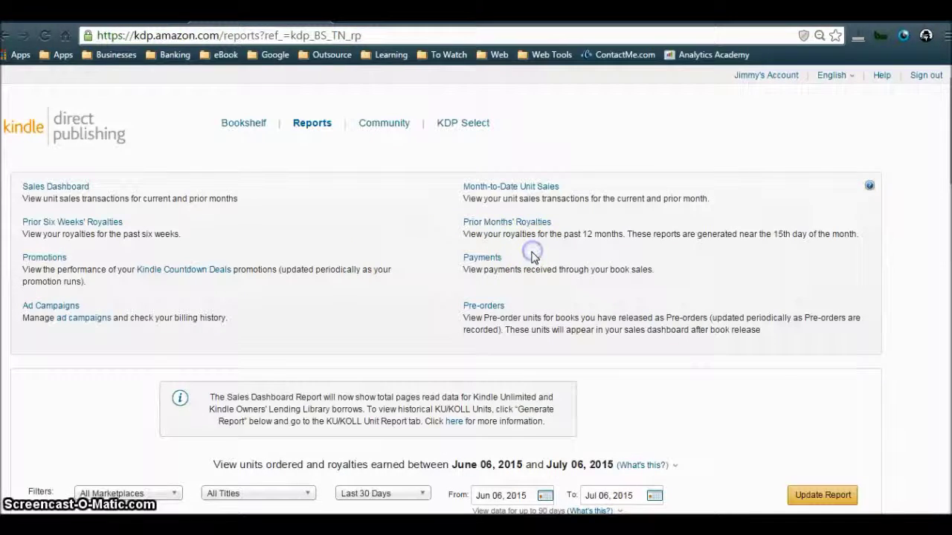
pyautogui.click(81, 266)
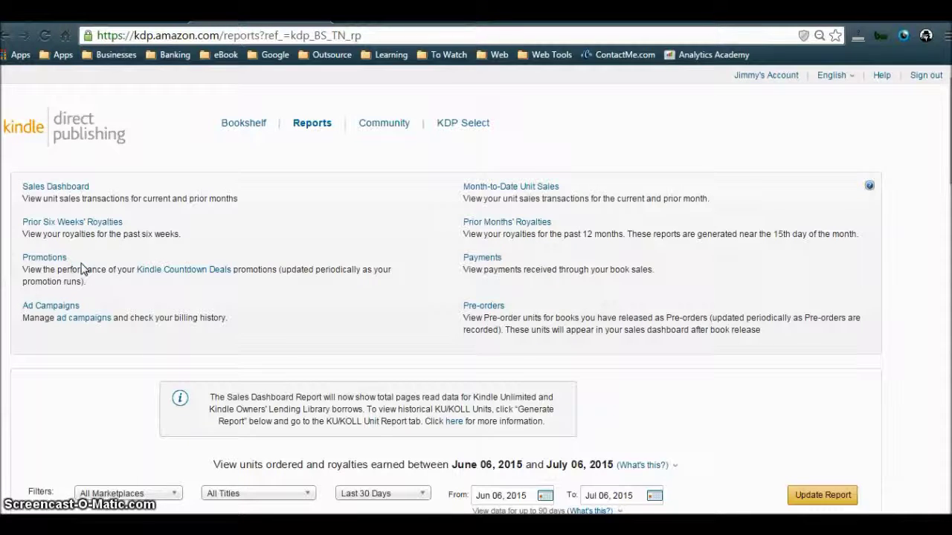
pyautogui.click(52, 261)
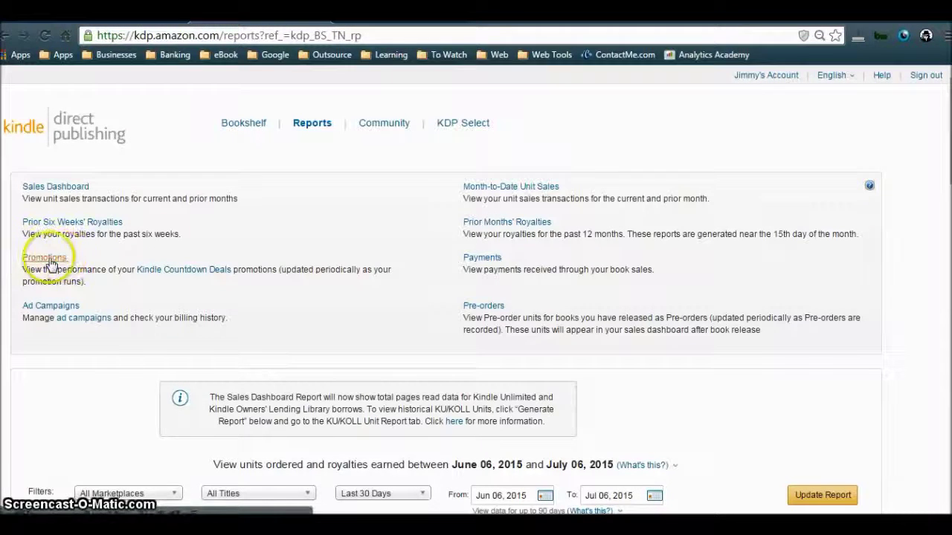
pyautogui.click(99, 309)
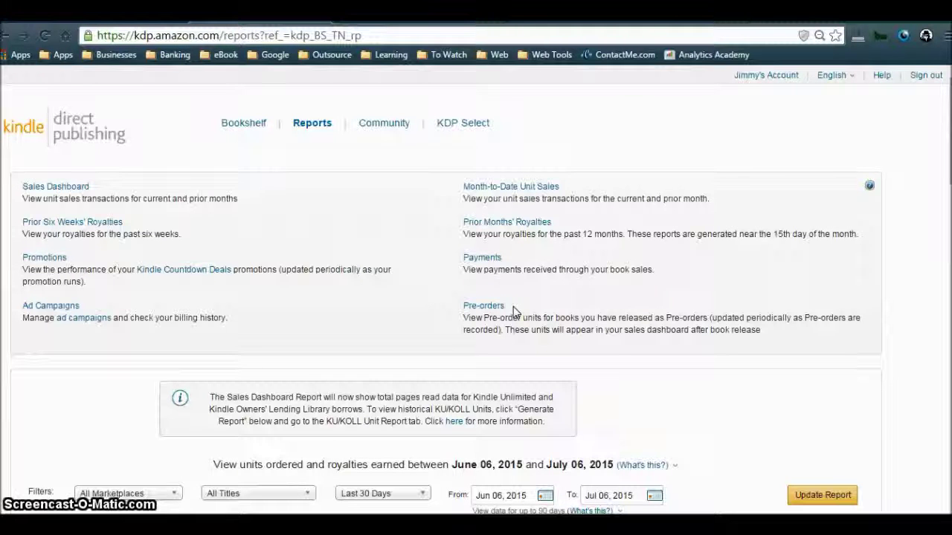
# Step: Load the Sales Dashboard report for June 6 – July 6, 2015
pyautogui.click(512, 309)
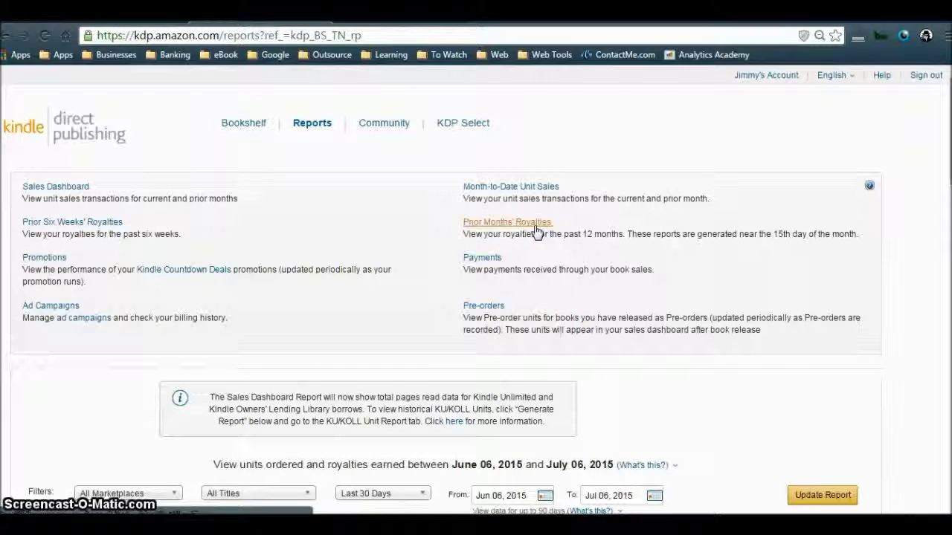
pyautogui.click(570, 223)
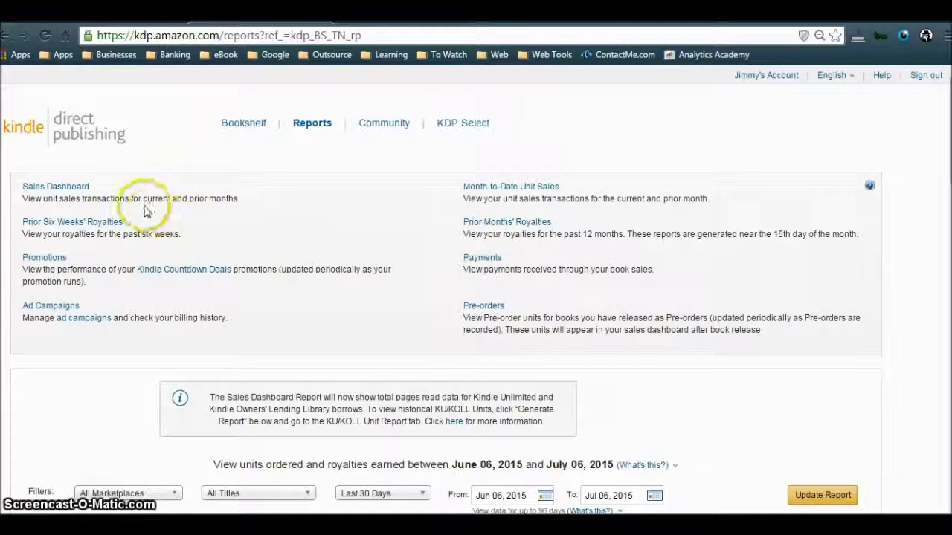
pyautogui.click(82, 189)
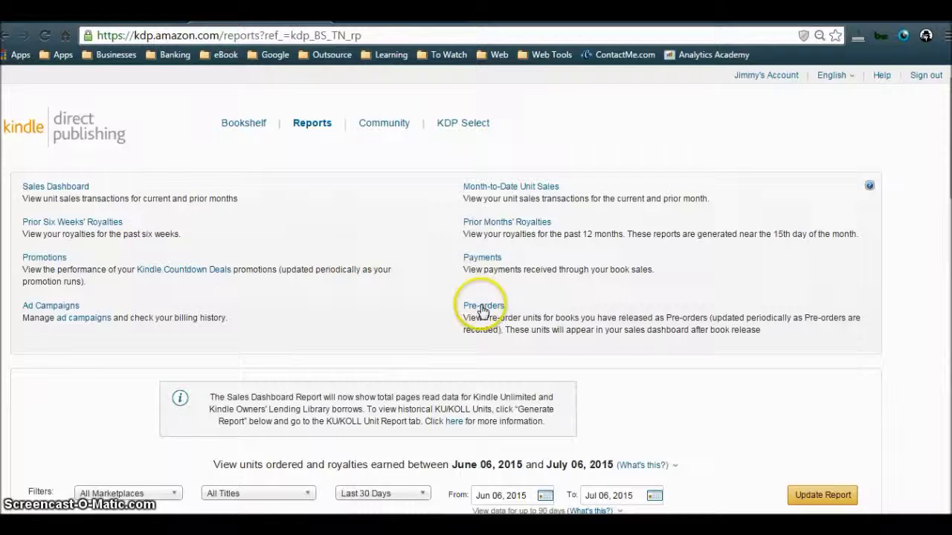
pyautogui.scroll(-1, 325, 303)
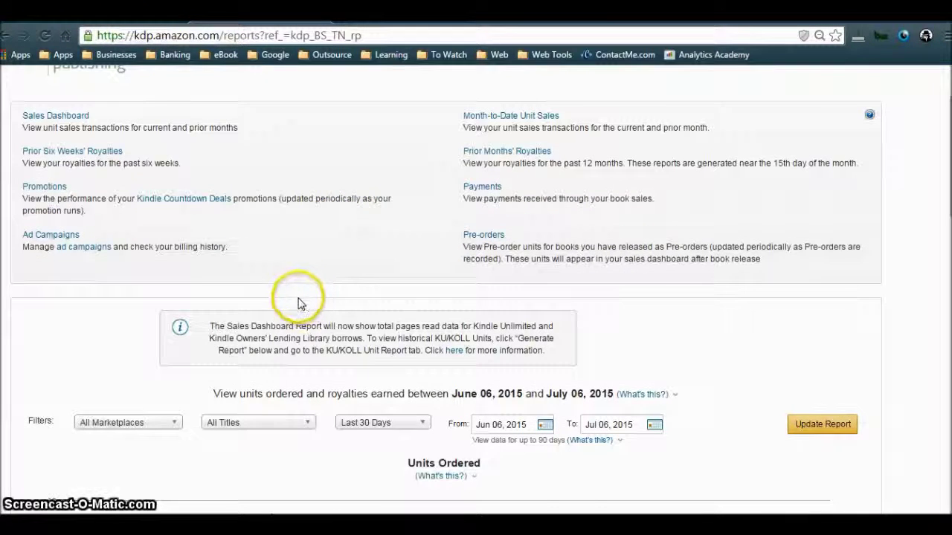
# Step: Scroll to the Units Ordered chart and check its June 06 – July 06, 2015 date range
pyautogui.scroll(-4, 187, 290)
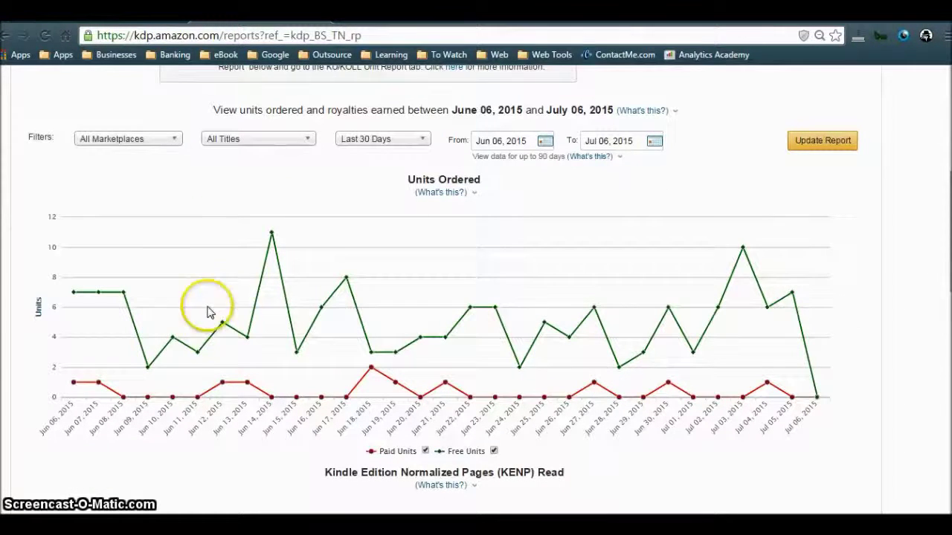
pyautogui.moveTo(131, 351)
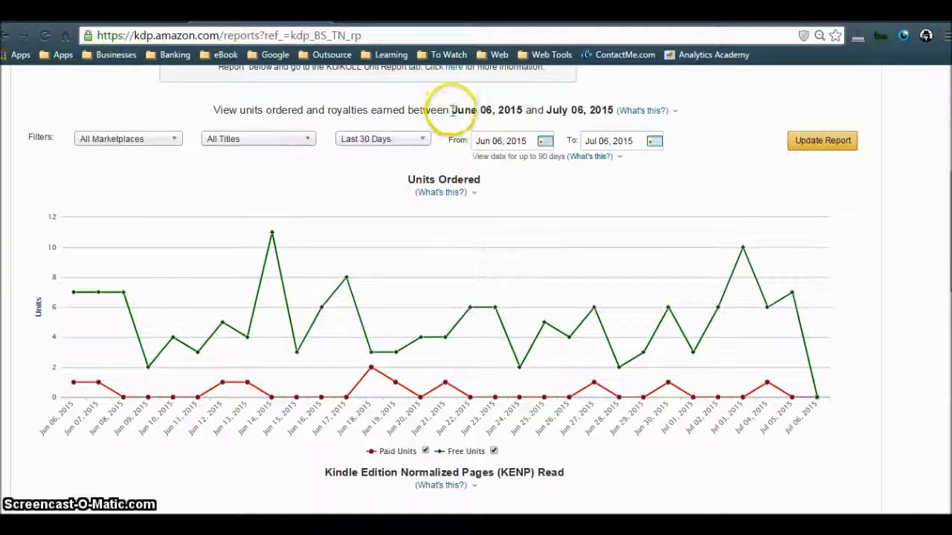
pyautogui.moveTo(450, 111); pyautogui.dragTo(616, 108)
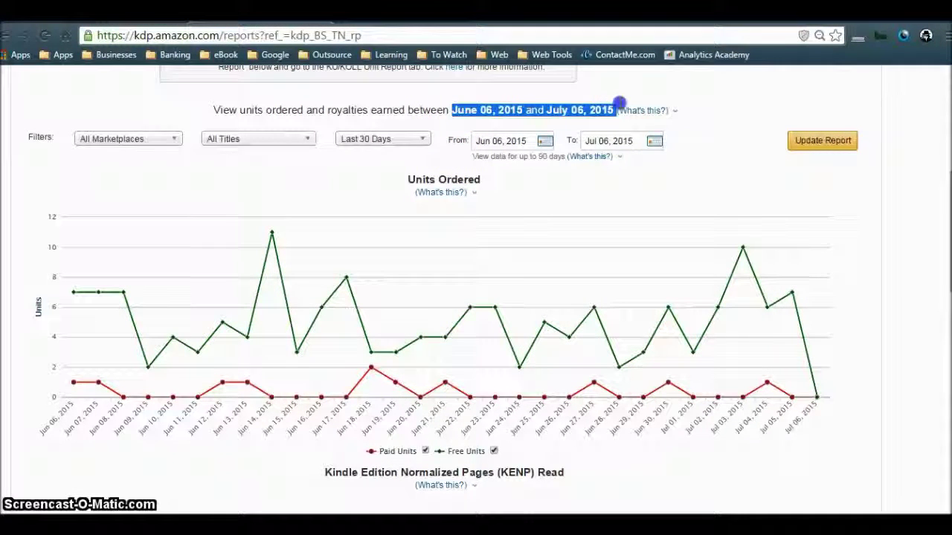
pyautogui.click(615, 106)
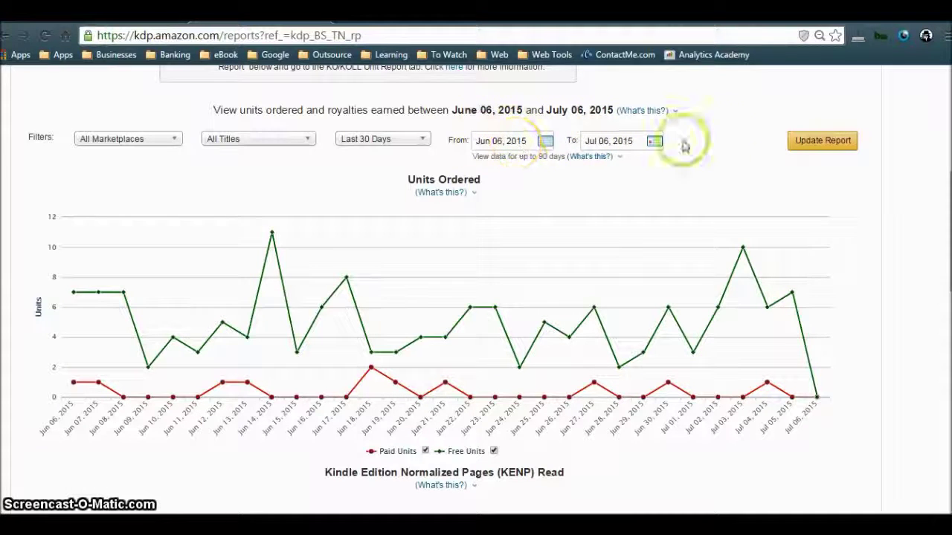
pyautogui.click(396, 141)
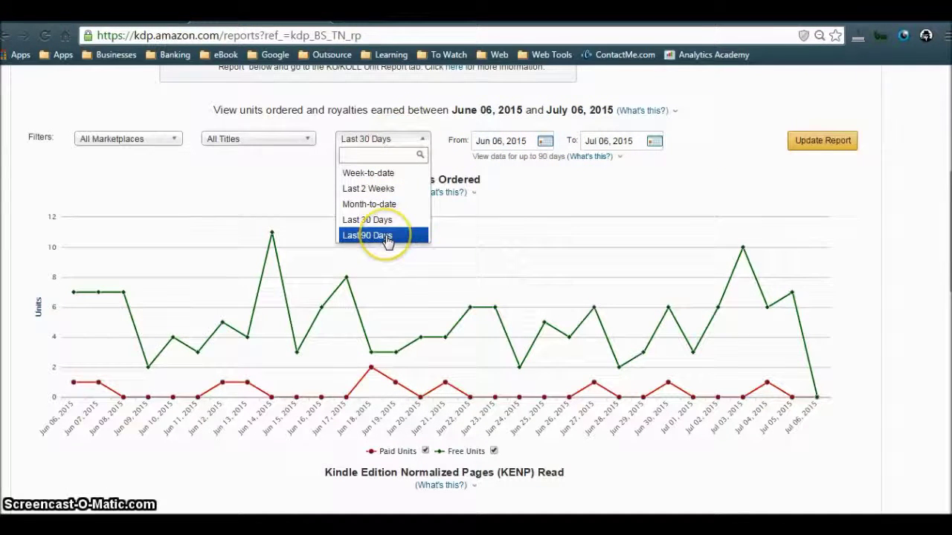
pyautogui.click(255, 186)
pyautogui.click(152, 141)
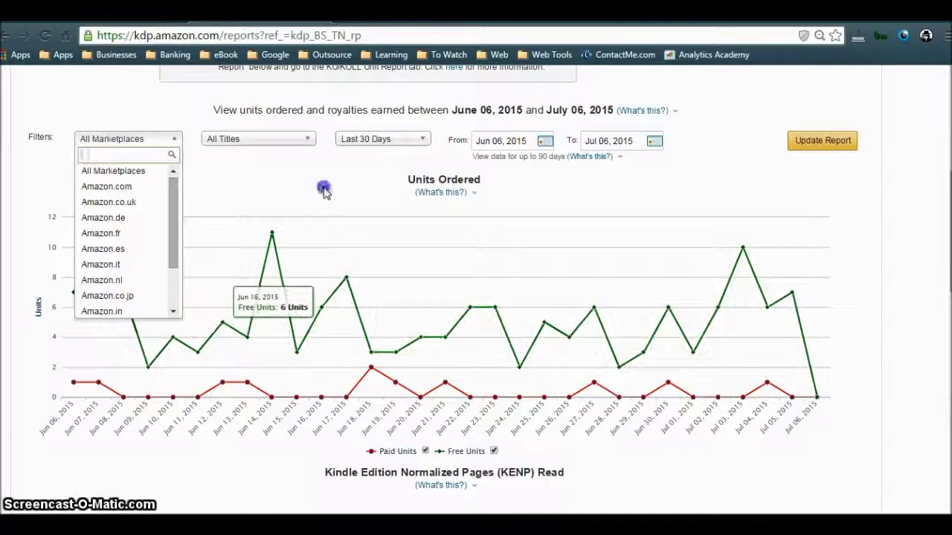
pyautogui.click(446, 145)
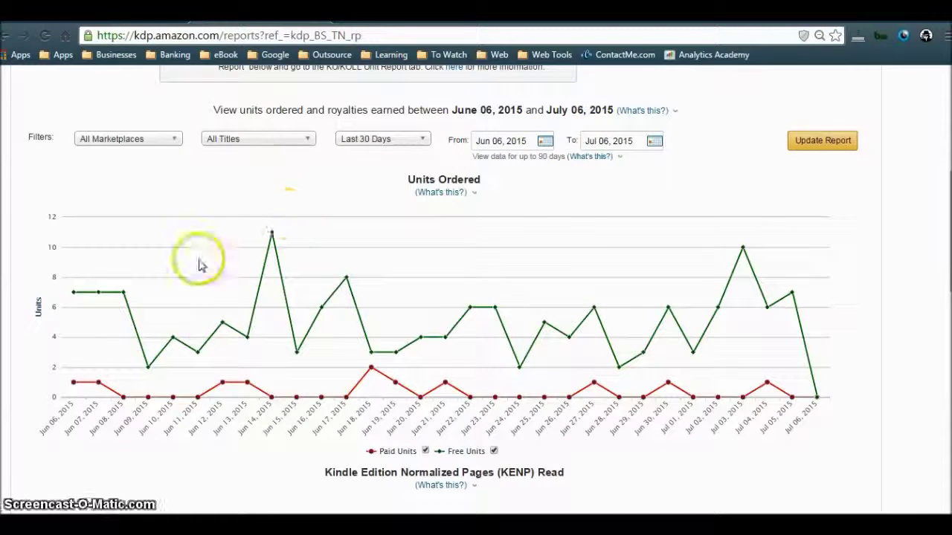
pyautogui.moveTo(97, 290)
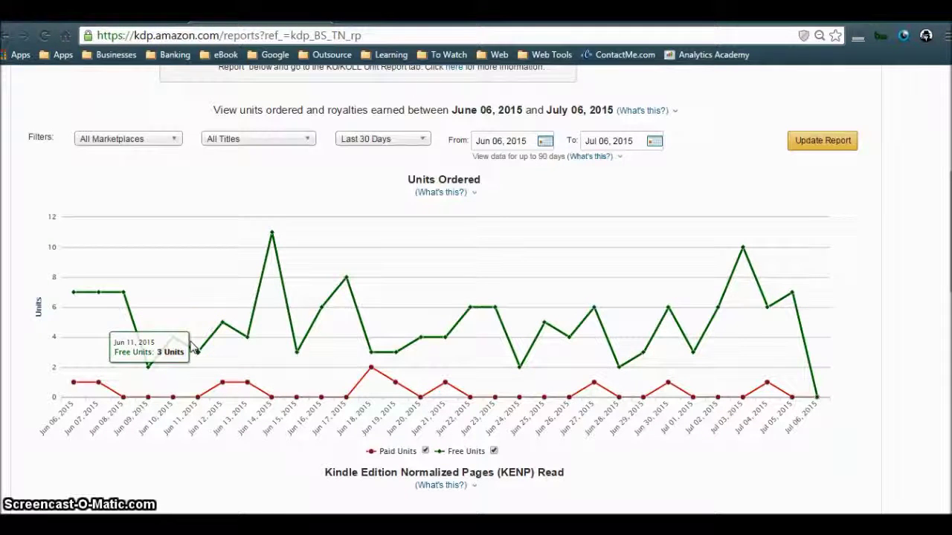
# Step: Read daily Free Units values on the Units Ordered chart, then scroll to KENP Read
pyautogui.click(197, 343)
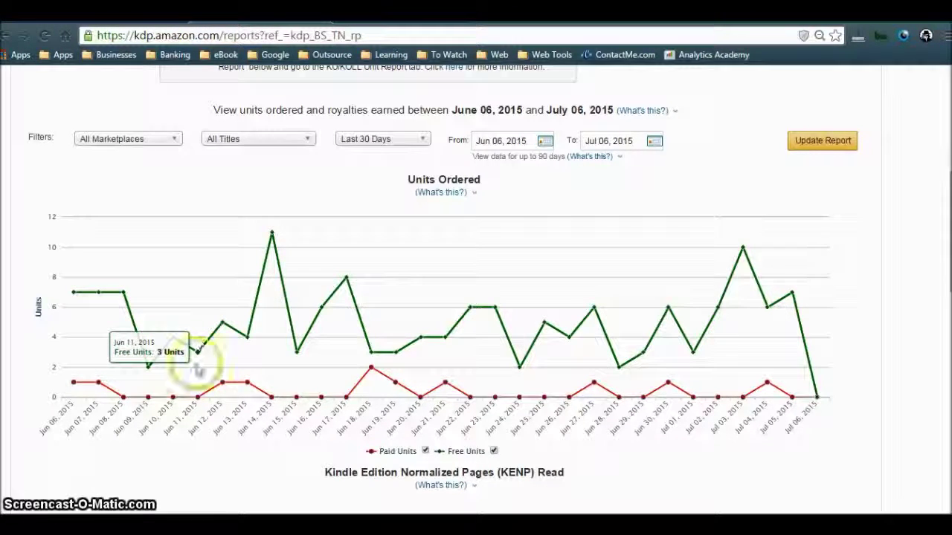
pyautogui.moveTo(216, 351)
pyautogui.mouseDown()
pyautogui.moveTo(240, 338)
pyautogui.moveTo(400, 394)
pyautogui.moveTo(187, 334)
pyautogui.moveTo(117, 298)
pyautogui.moveTo(133, 316)
pyautogui.mouseUp()
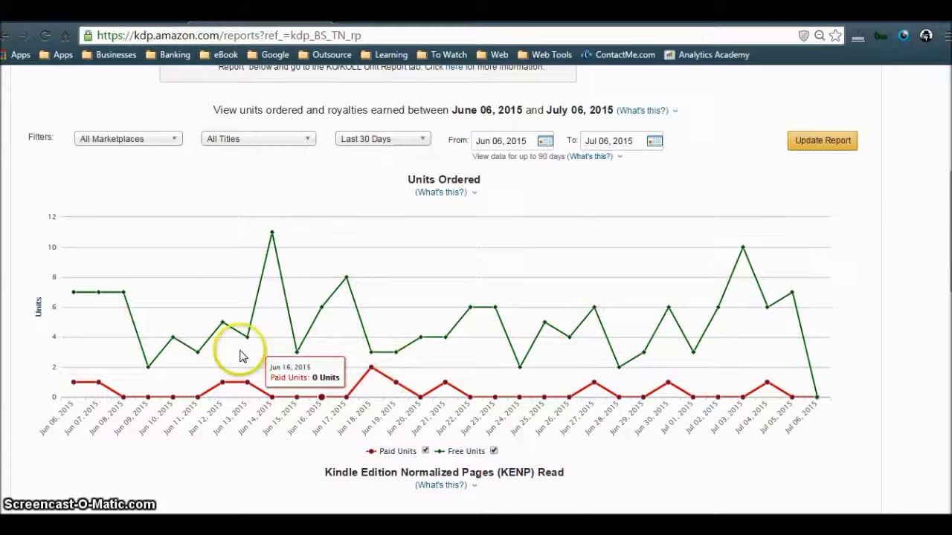
pyautogui.scroll(-2, 162, 364)
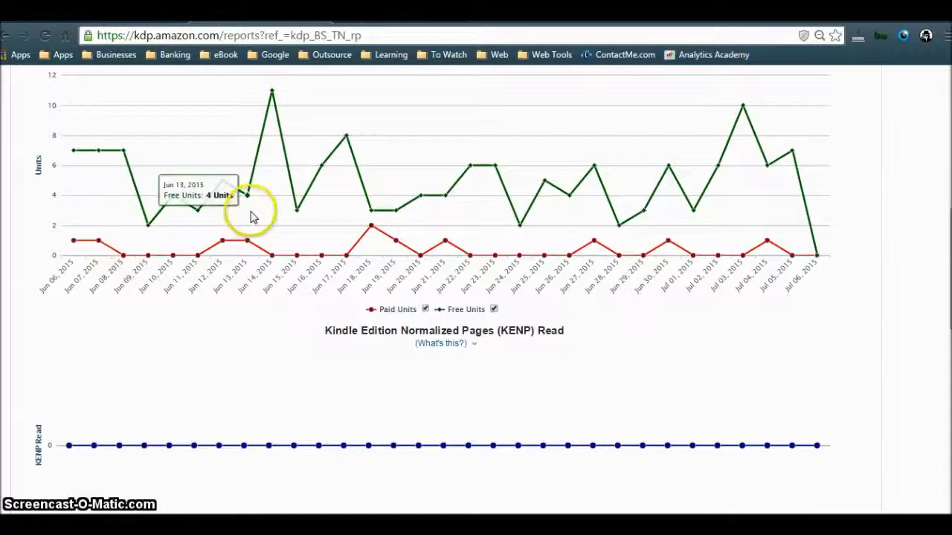
# Step: Inspect the KENP Read chart's data points, showing 0 pages read each day
pyautogui.click(183, 372)
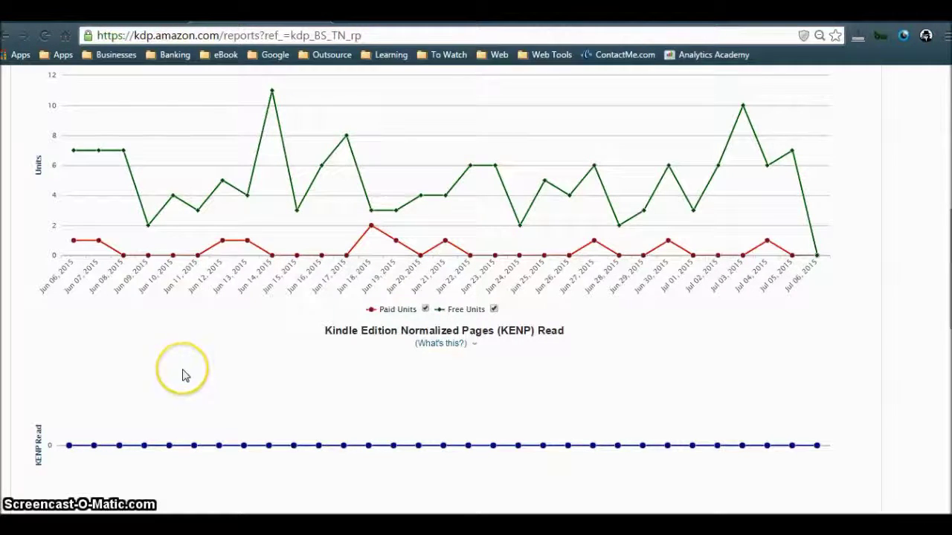
pyautogui.click(198, 346)
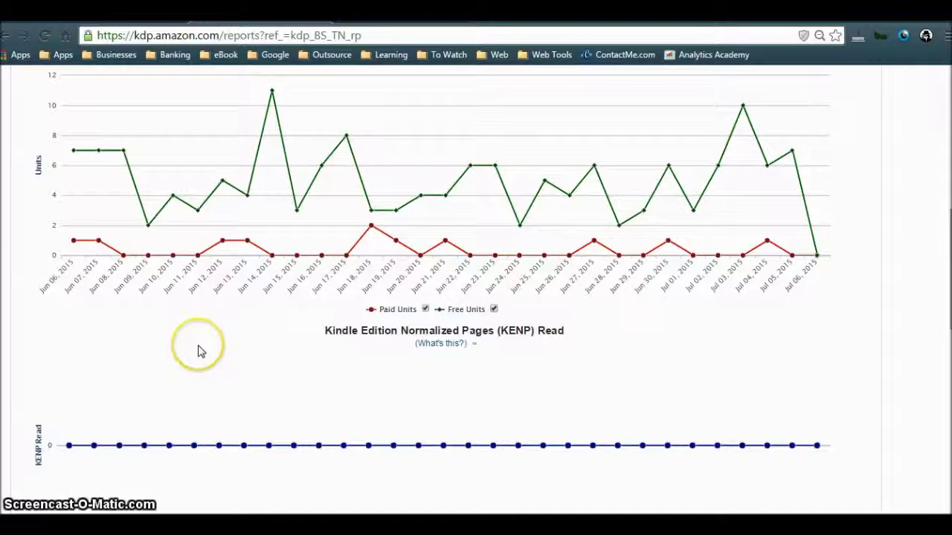
pyautogui.click(199, 349)
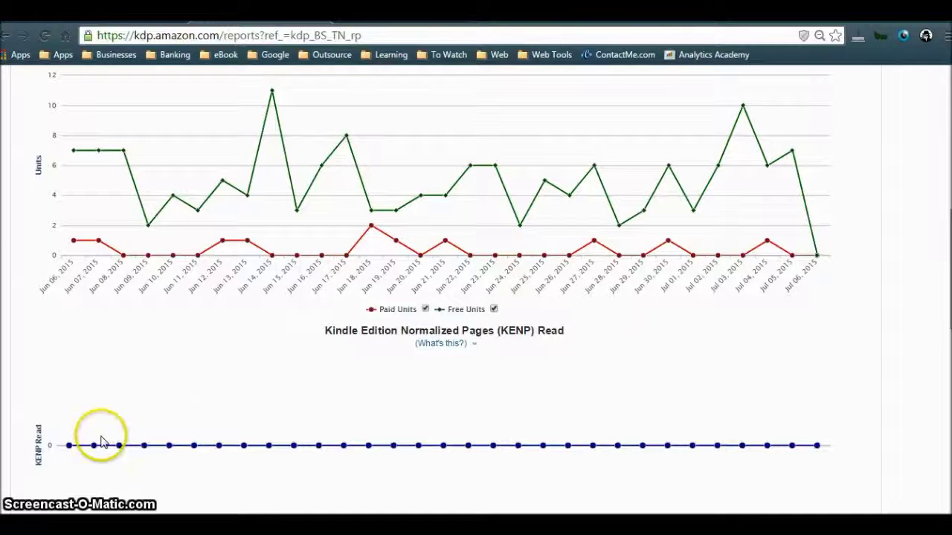
pyautogui.moveTo(93, 447)
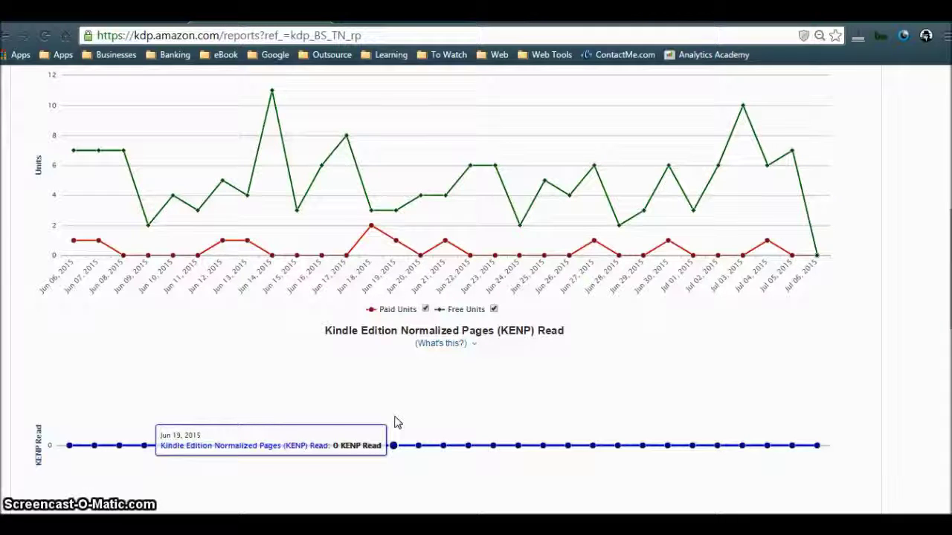
# Step: Scroll up to the report links and back down to the Royalties Earned table
pyautogui.scroll(3, 395, 423)
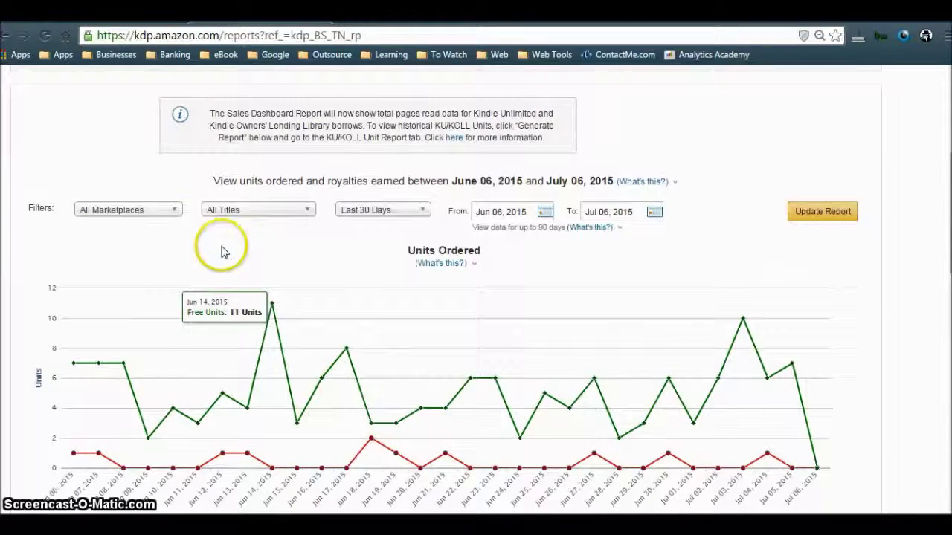
pyautogui.scroll(3, 157, 325)
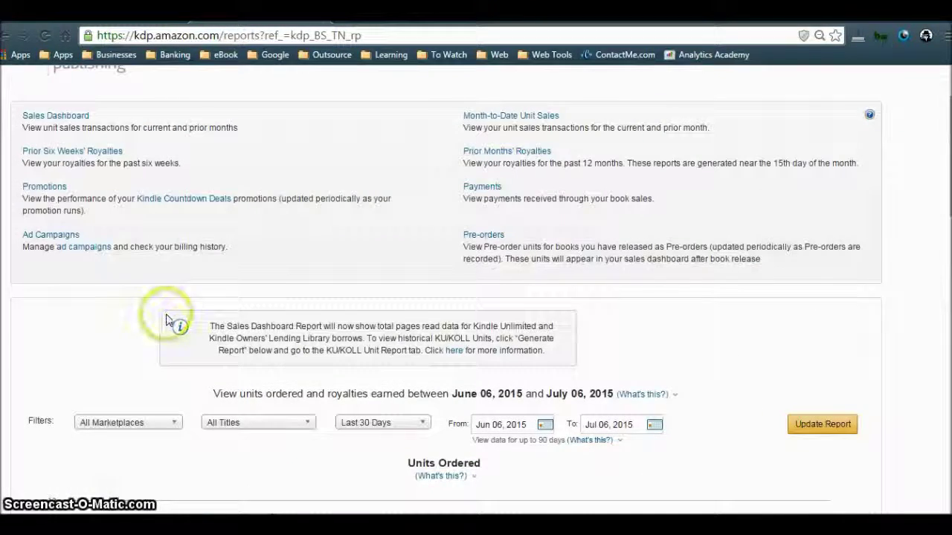
pyautogui.scroll(-1, 168, 317)
pyautogui.scroll(-3, 168, 318)
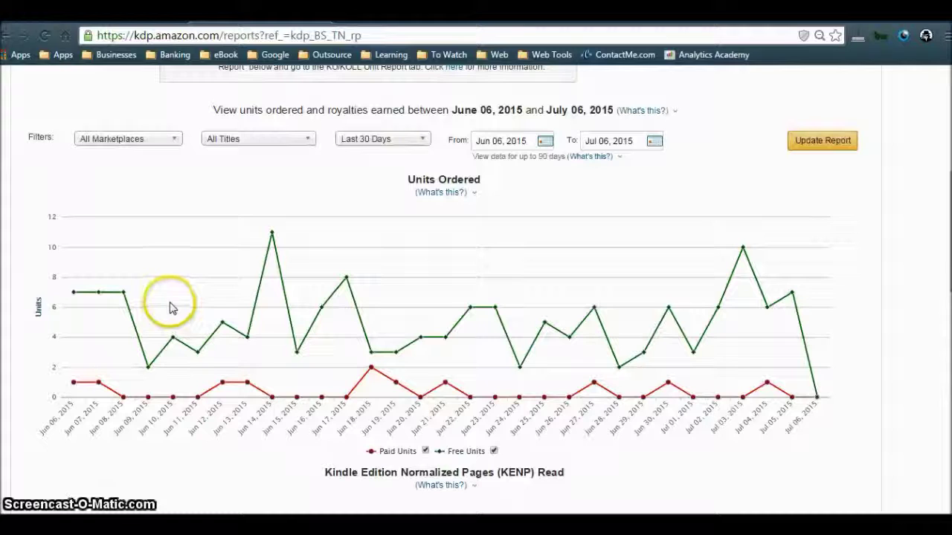
pyautogui.scroll(-2, 93, 335)
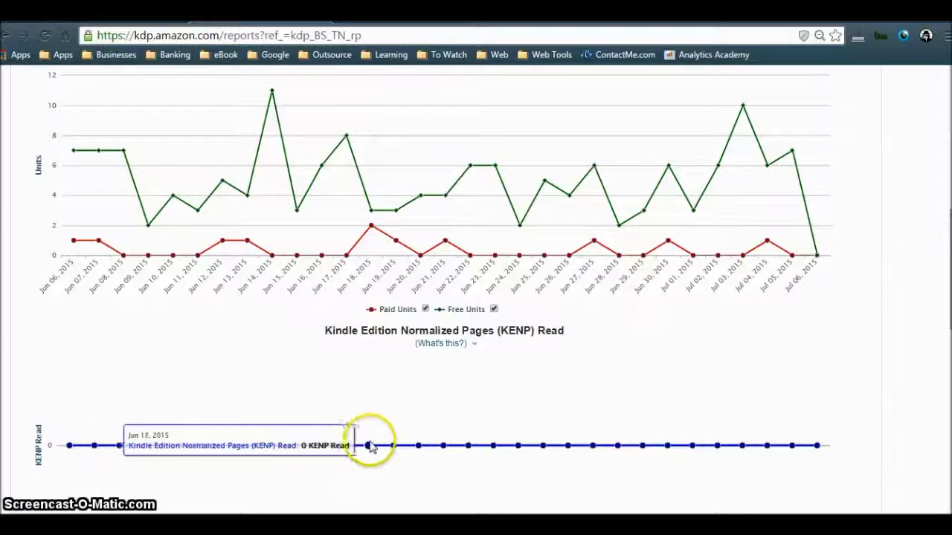
pyautogui.scroll(-4, 347, 428)
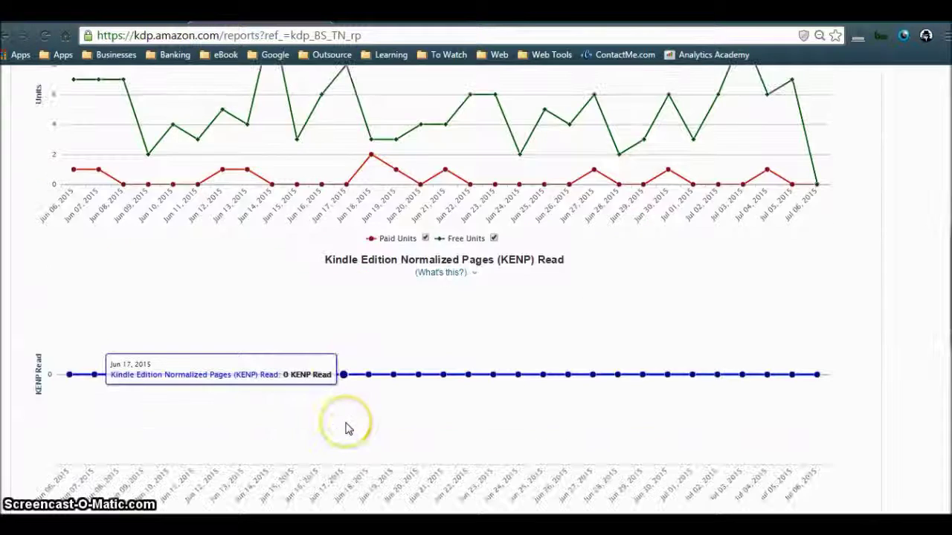
pyautogui.scroll(-3, 346, 427)
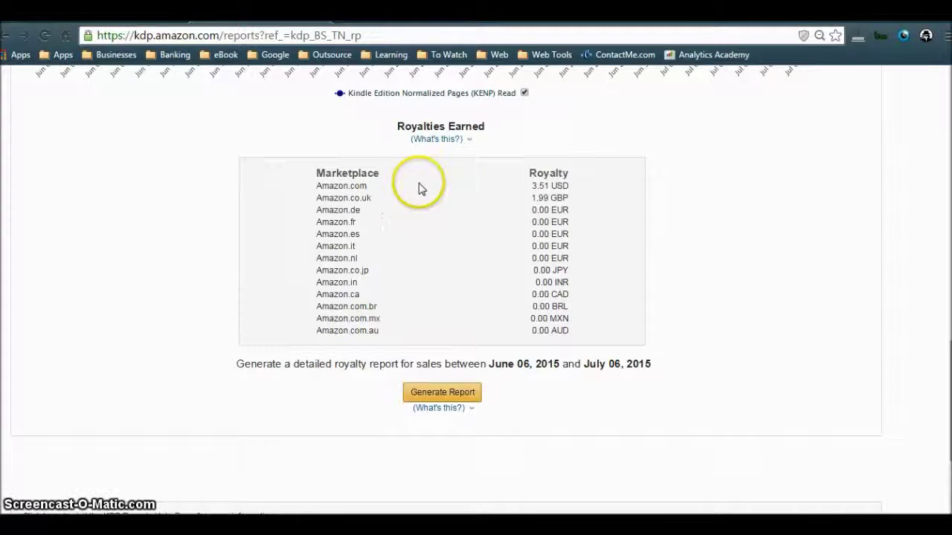
# Step: Generate the detailed royalty report for June 6 – July 6, 2015
pyautogui.moveTo(400, 128); pyautogui.dragTo(494, 134)
pyautogui.click(563, 132)
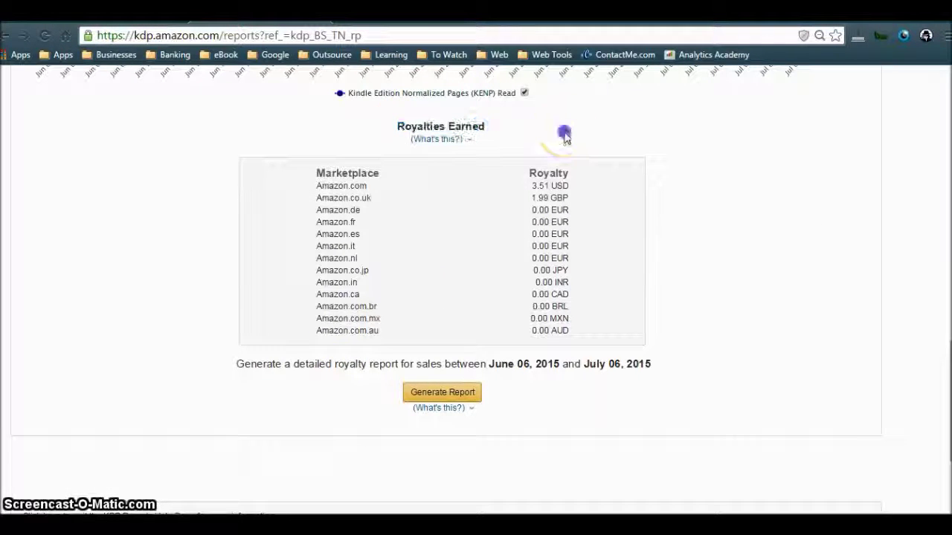
pyautogui.click(532, 169)
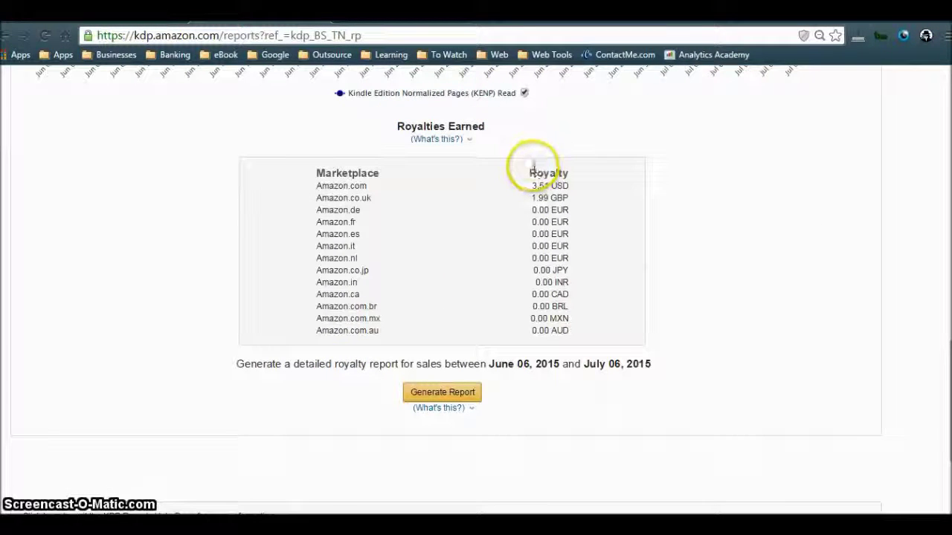
pyautogui.click(439, 397)
# Step: Save 'Sales & Royalty Report-Jun-06-2015-to-Jul-06-2015-en_US.xls' to the Desktop
pyautogui.moveTo(407, 428)
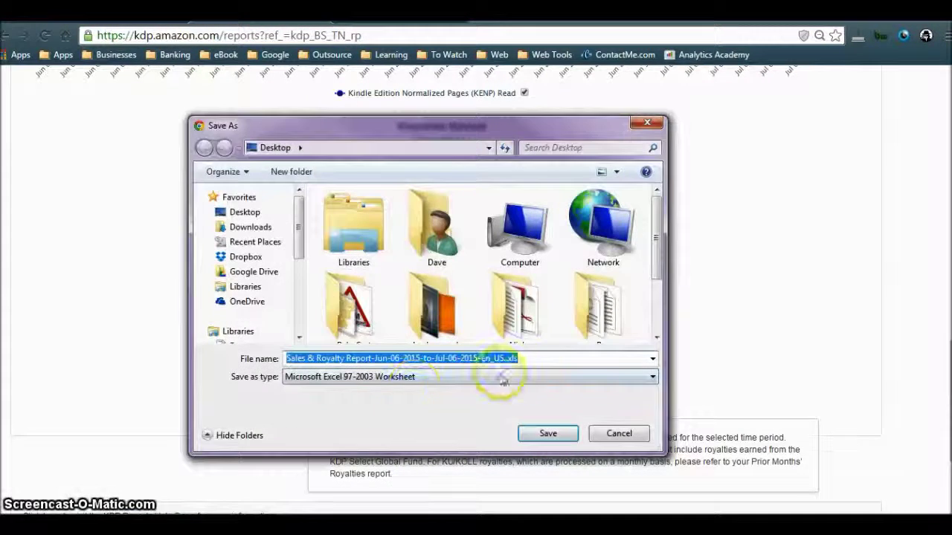
pyautogui.click(231, 213)
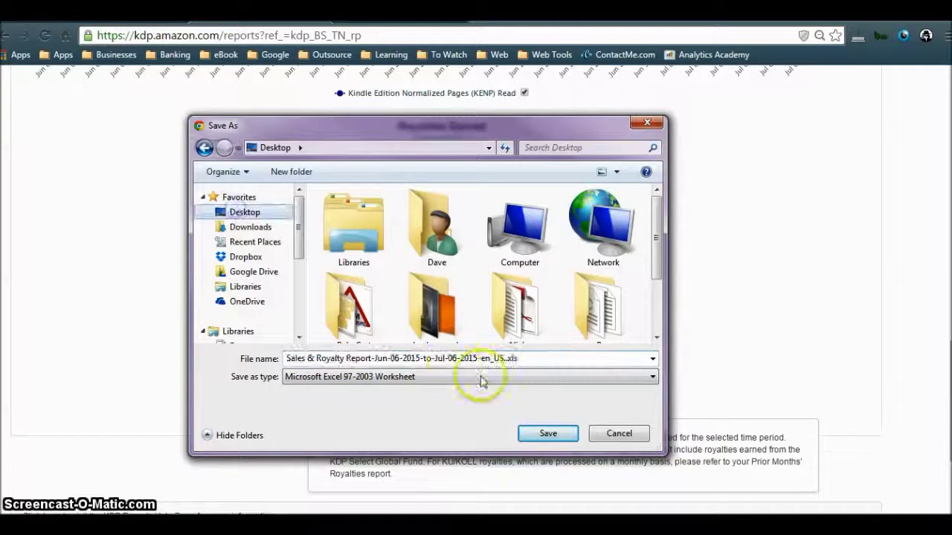
pyautogui.click(545, 433)
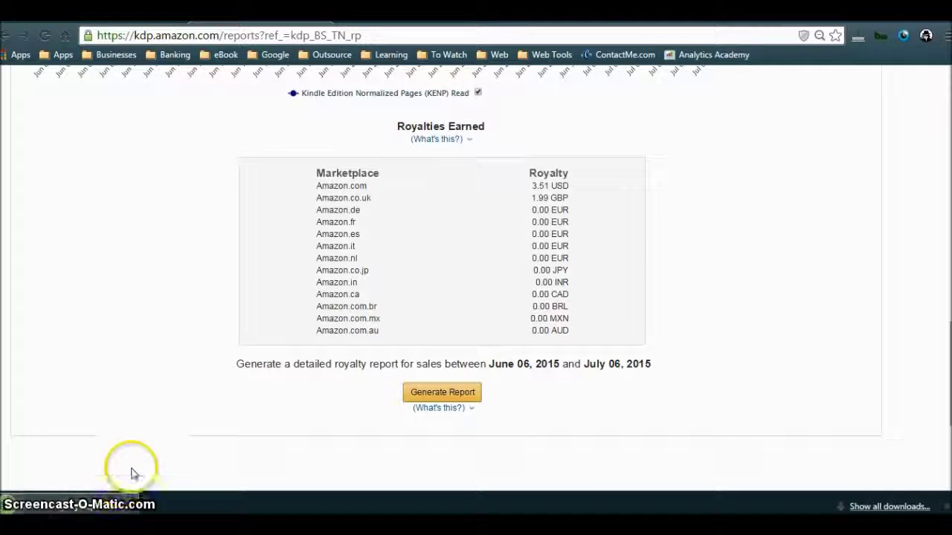
# Step: Scroll back up the Sales Dashboard to the report links and show the Payments report
pyautogui.scroll(1, 157, 418)
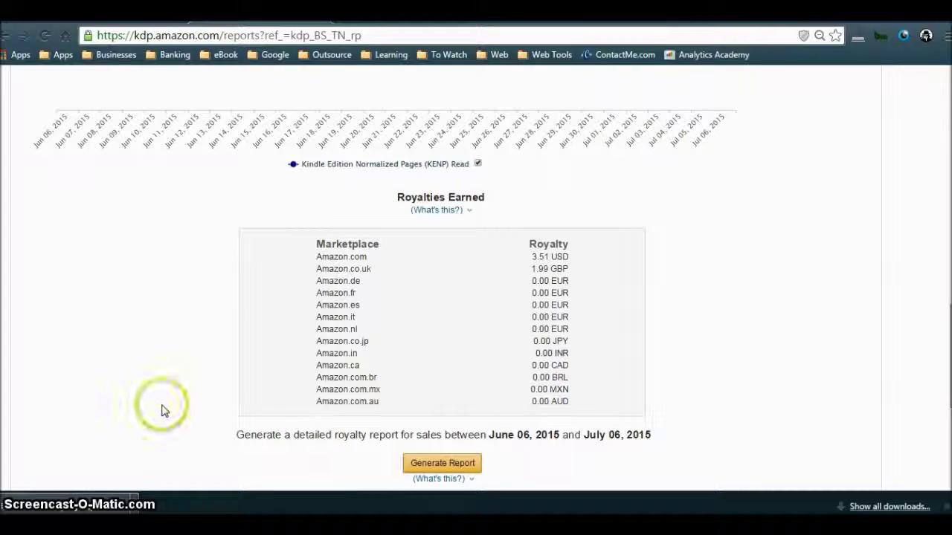
pyautogui.scroll(8, 165, 411)
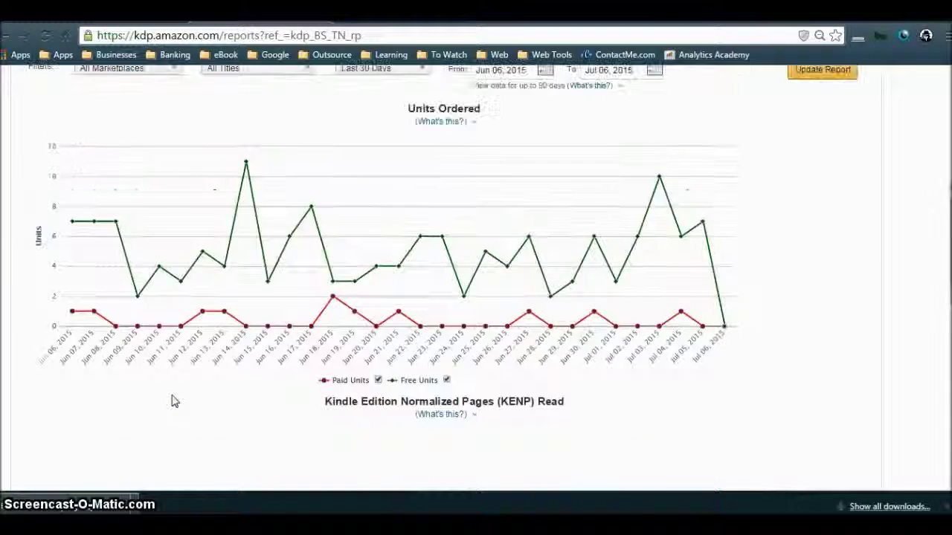
pyautogui.moveTo(948, 212); pyautogui.dragTo(949, 208)
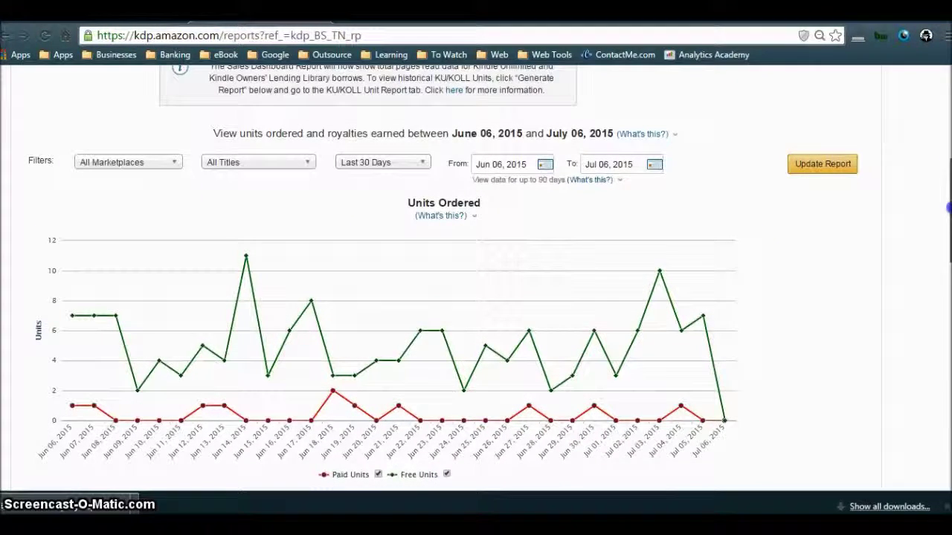
pyautogui.scroll(-10, 949, 208)
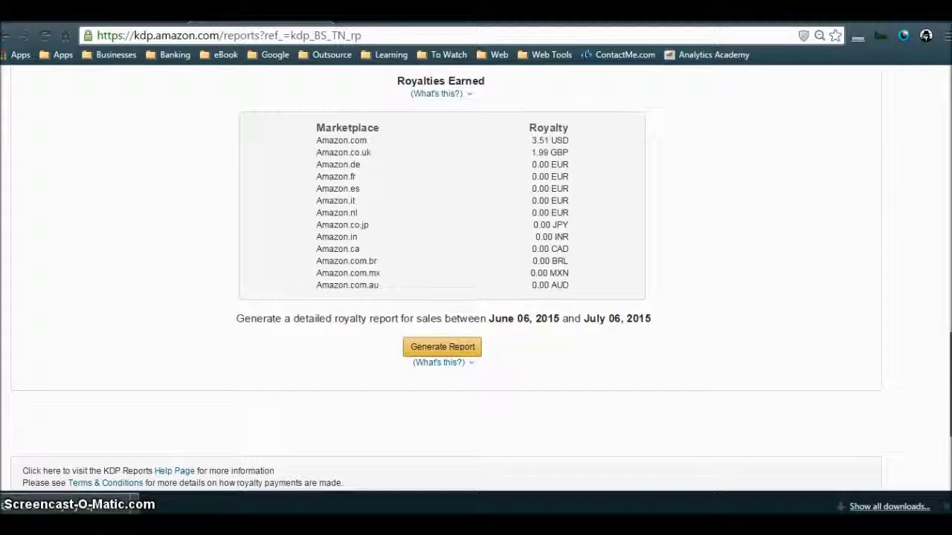
pyautogui.scroll(10, 476, 282)
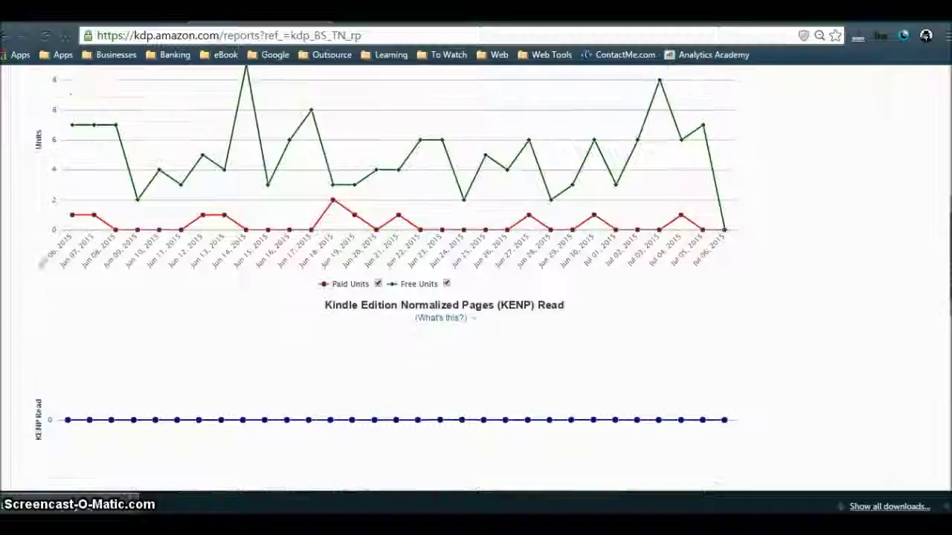
pyautogui.scroll(5, 476, 283)
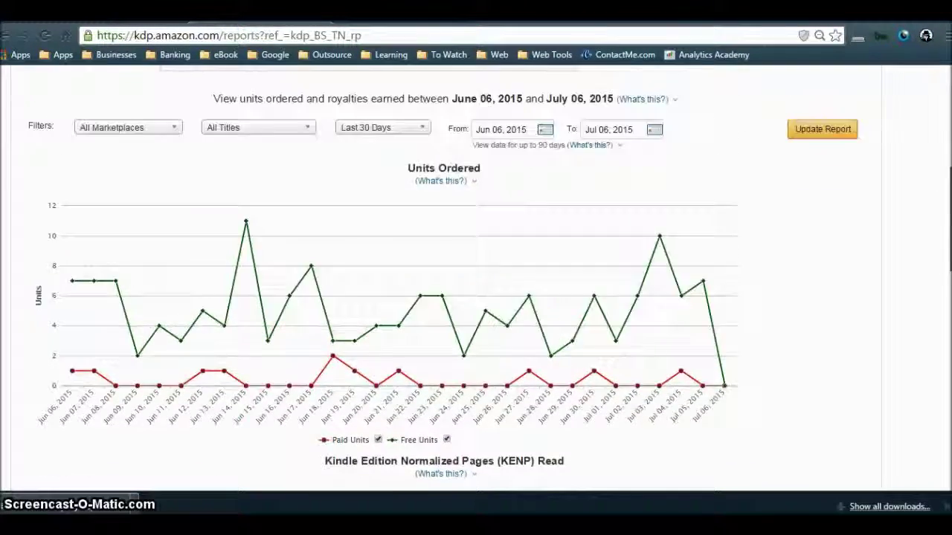
pyautogui.scroll(1, 476, 283)
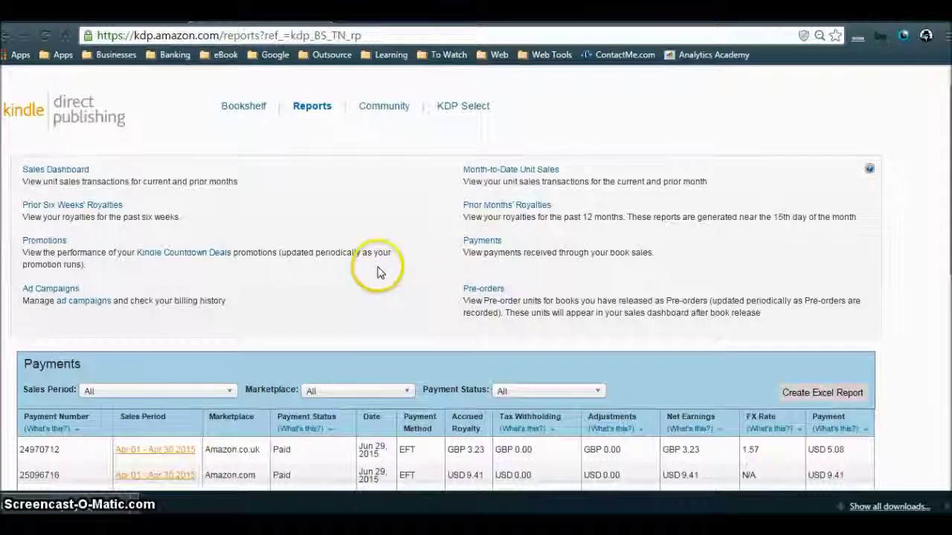
pyautogui.scroll(-2, 375, 268)
pyautogui.scroll(-2, 378, 271)
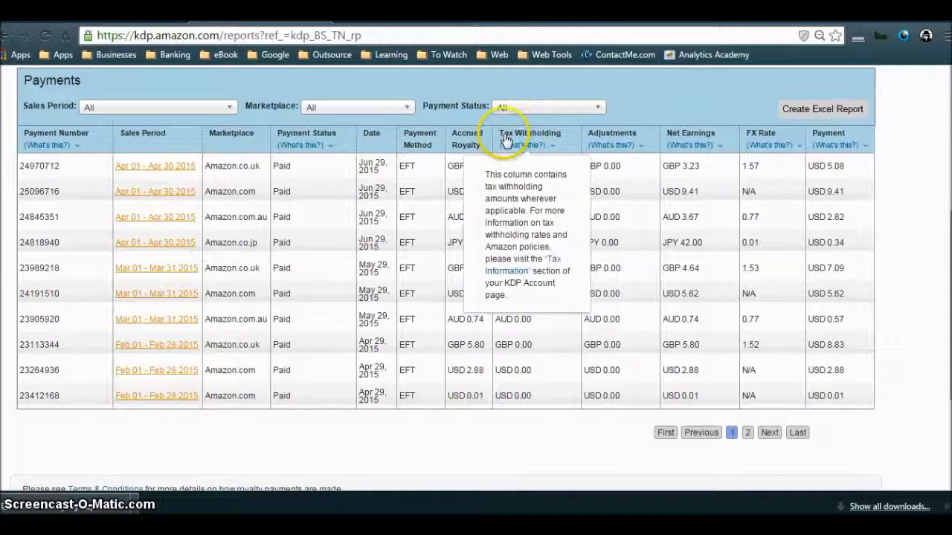
pyautogui.moveTo(520, 145)
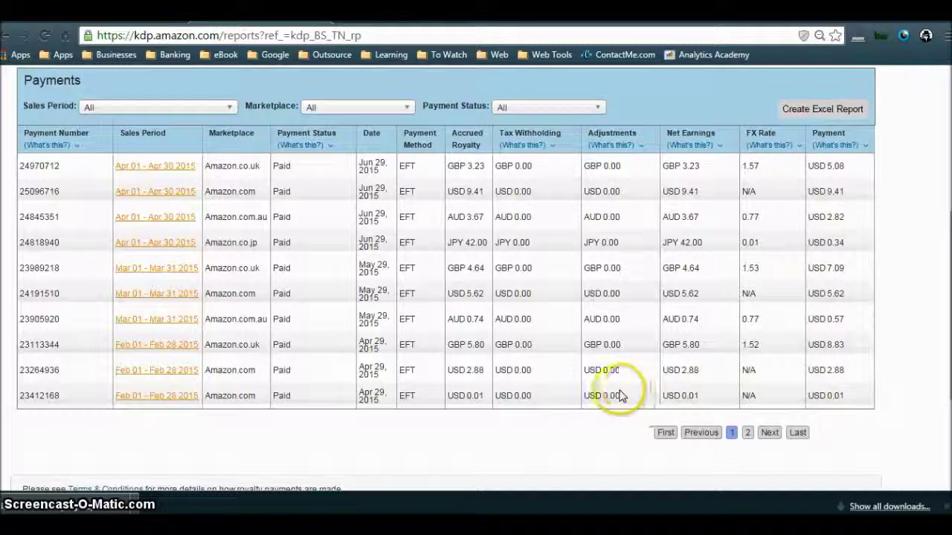
pyautogui.scroll(-2, 523, 392)
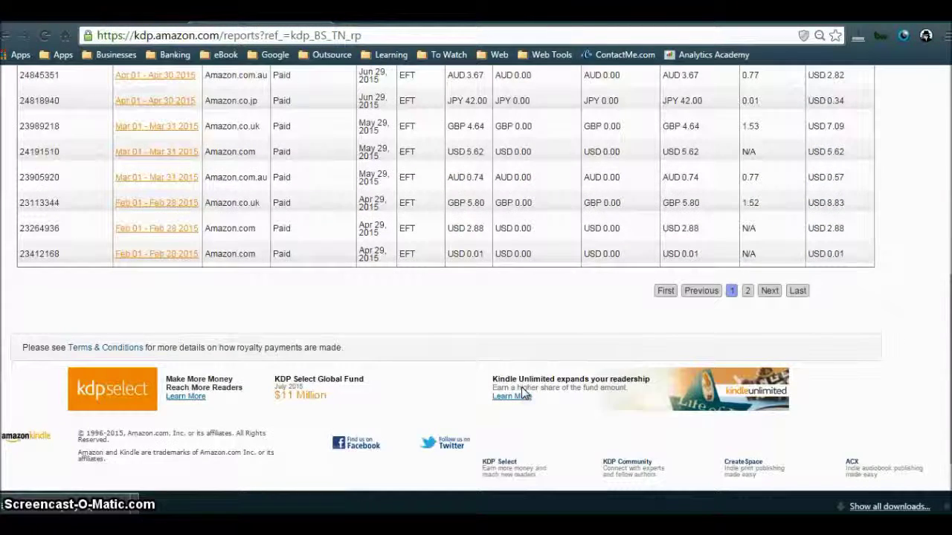
pyautogui.scroll(5, 523, 392)
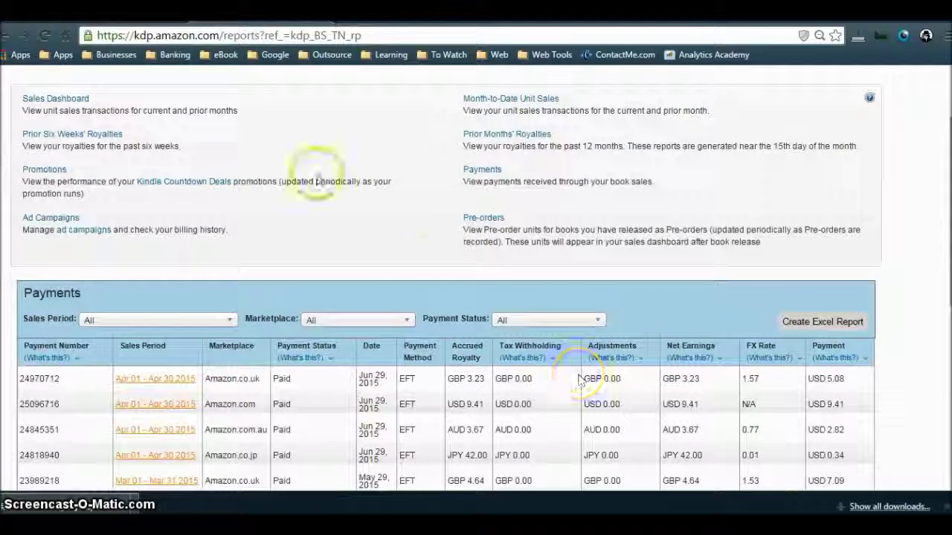
# Step: Reopen the Sales Dashboard and scroll through Units Ordered, KENP Read and Royalties Earned
pyautogui.click(60, 99)
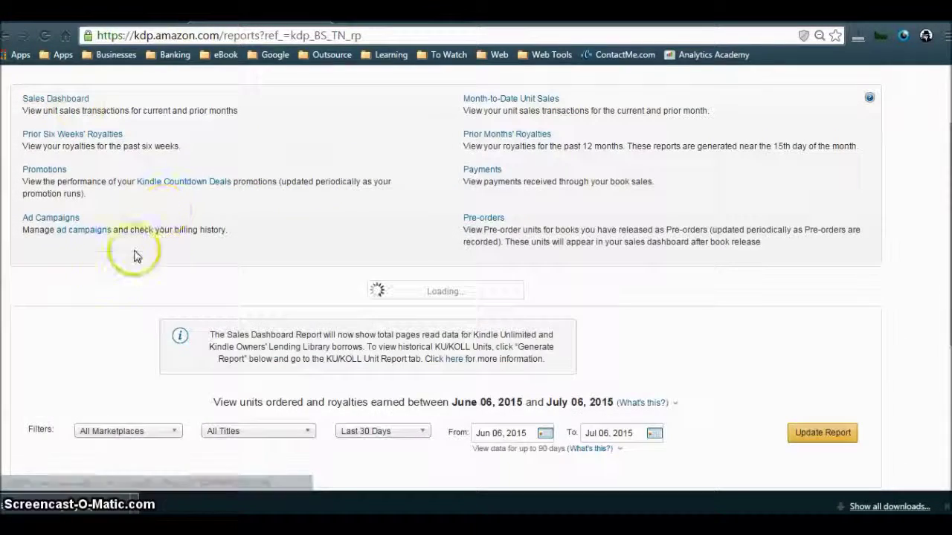
pyautogui.scroll(-3, 102, 290)
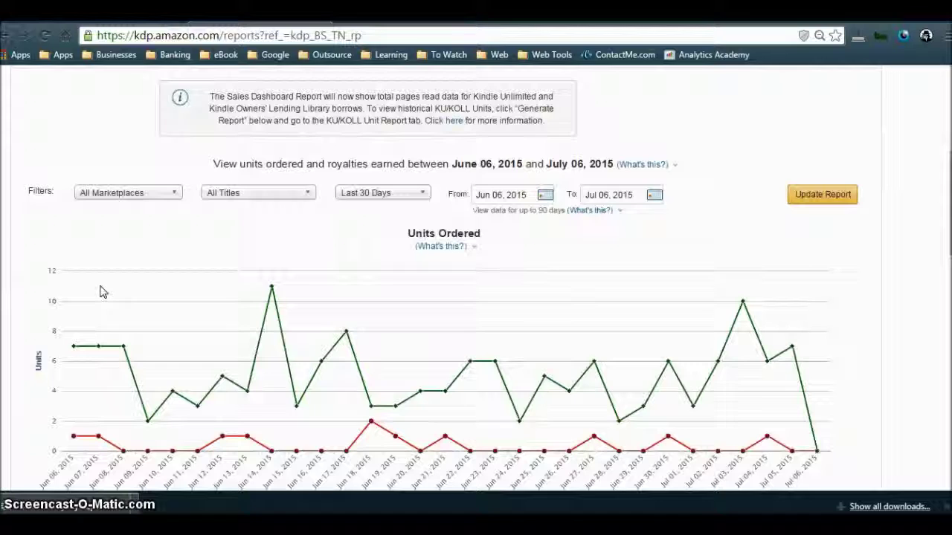
pyautogui.scroll(-1, 100, 290)
pyautogui.moveTo(147, 297)
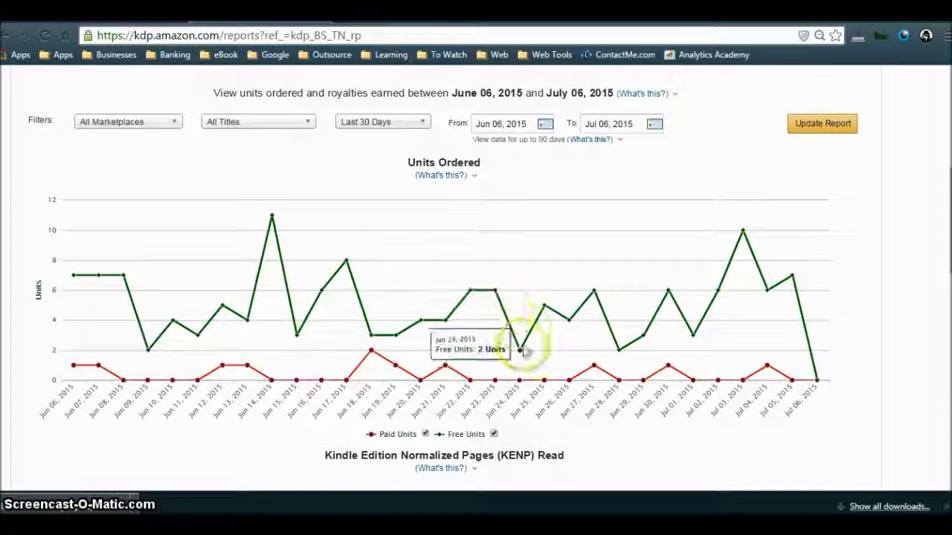
pyautogui.scroll(-5, 513, 331)
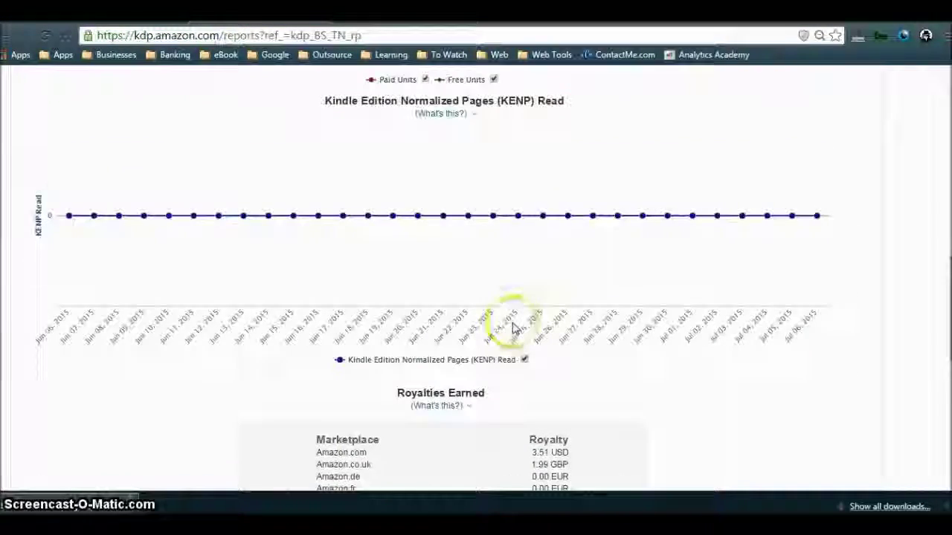
pyautogui.scroll(-4, 513, 331)
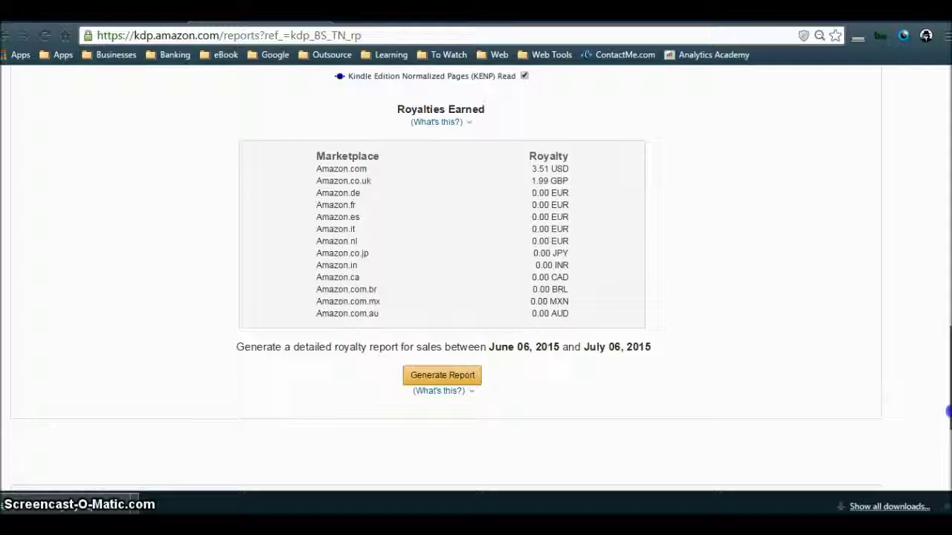
pyautogui.scroll(1, 948, 413)
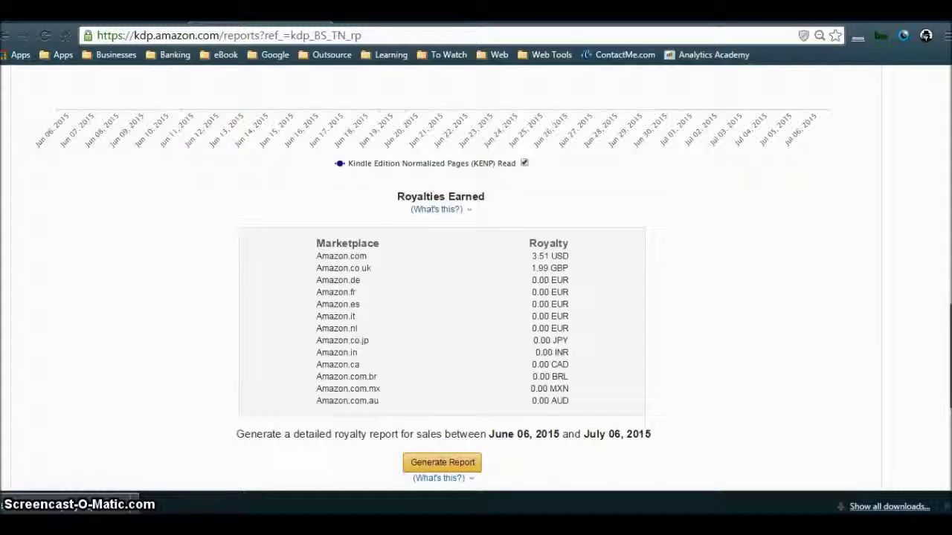
pyautogui.moveTo(946, 383); pyautogui.dragTo(926, 156)
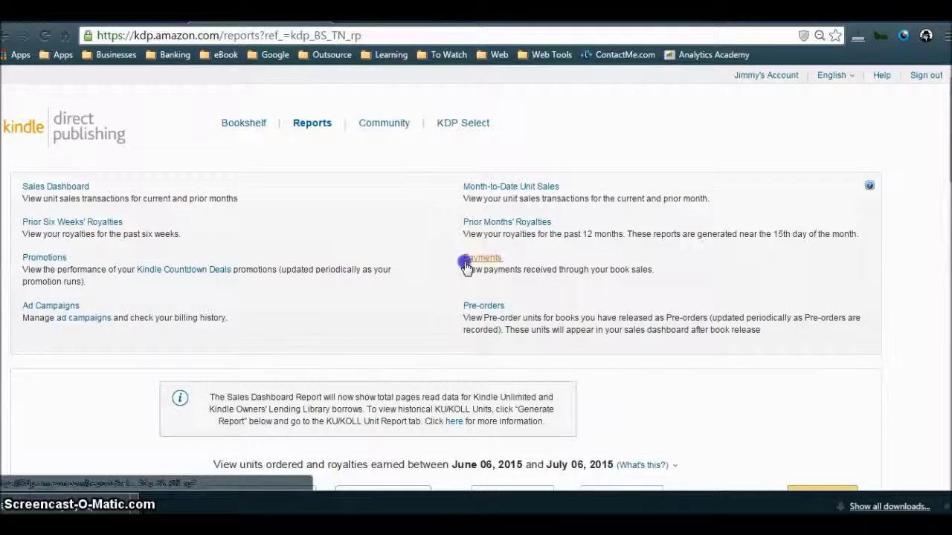
# Step: Reopen the Payments report and scroll its Paid EFT payouts, e.g. GBP 3.23 converted to USD 5.08
pyautogui.click(466, 261)
pyautogui.scroll(-2, 325, 328)
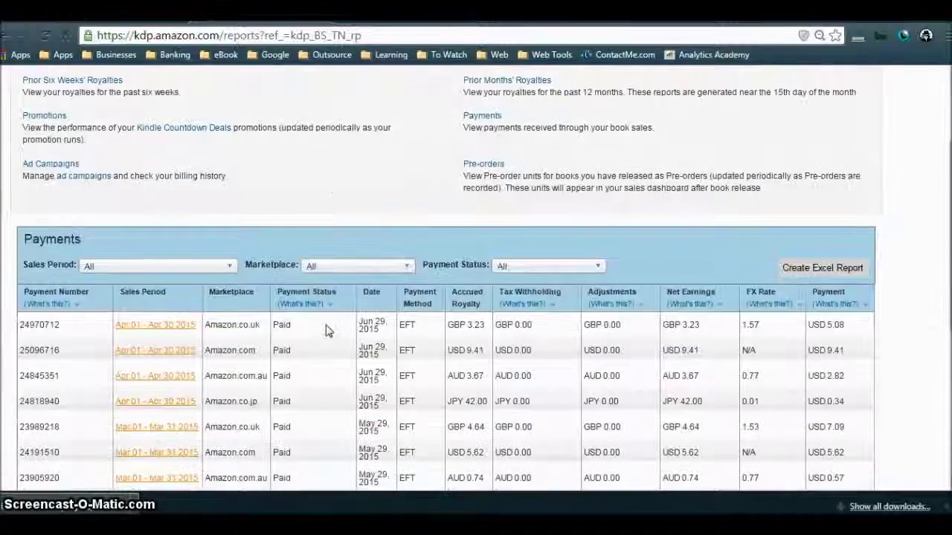
pyautogui.scroll(-2, 326, 330)
pyautogui.click(322, 336)
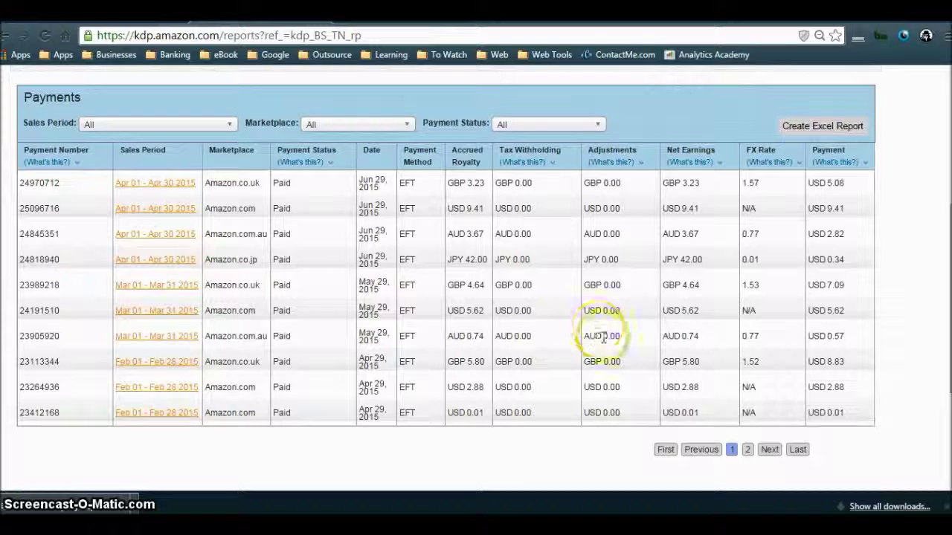
pyautogui.scroll(4, 587, 356)
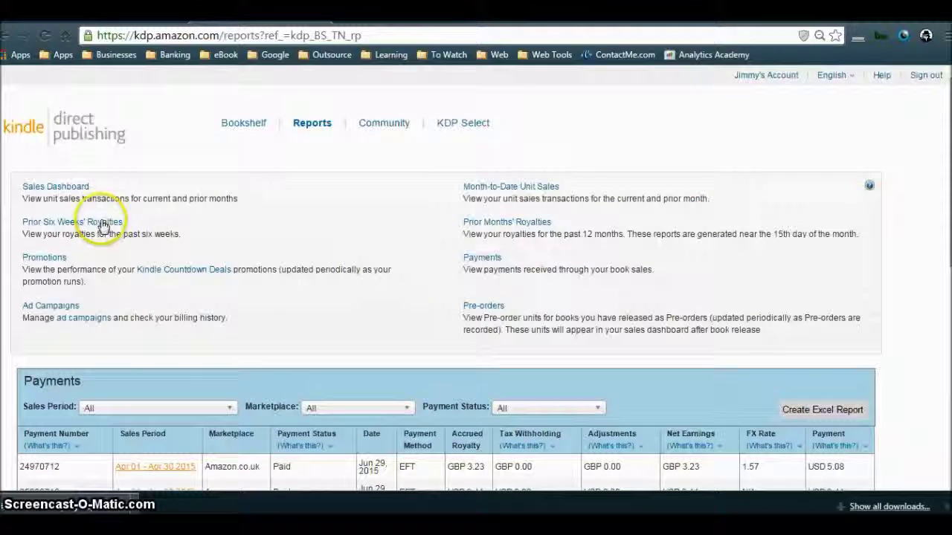